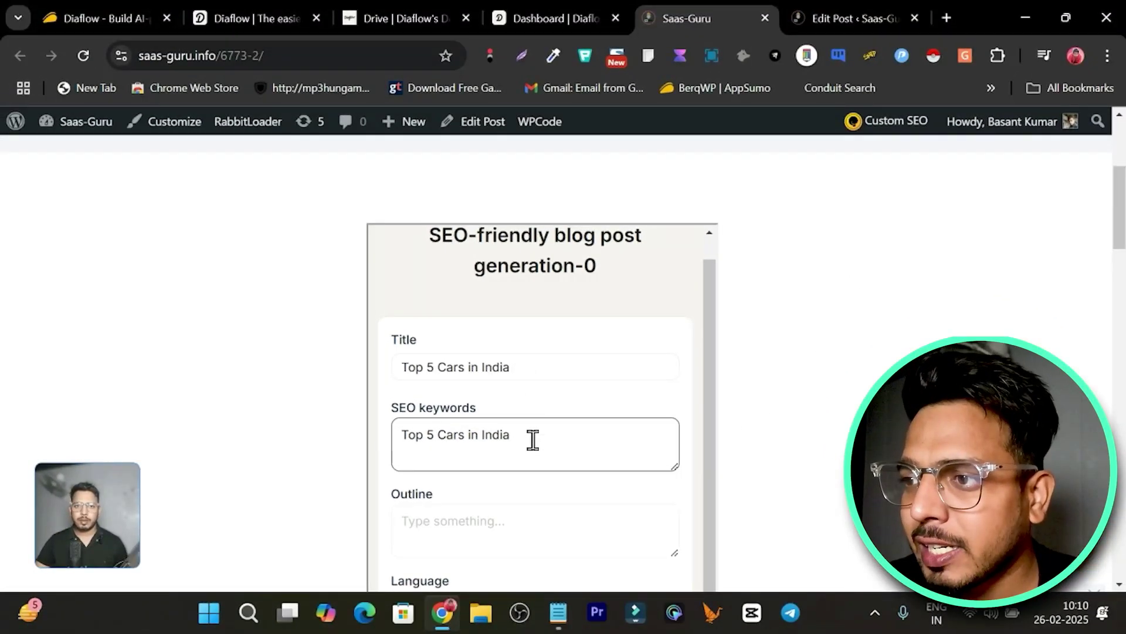
# - Execute the embedded 'Top 5 Cars in India' blog post generator and wait for Completed 100%
pyautogui.scroll(-1, 532, 440)
pyautogui.scroll(-3, 533, 440)
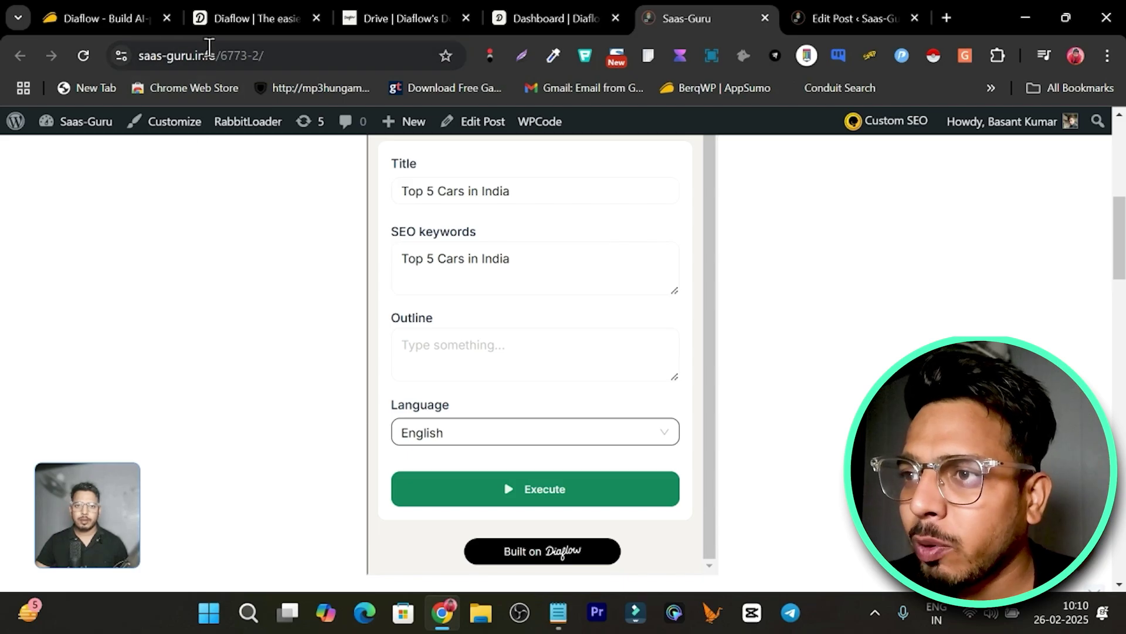
pyautogui.click(558, 491)
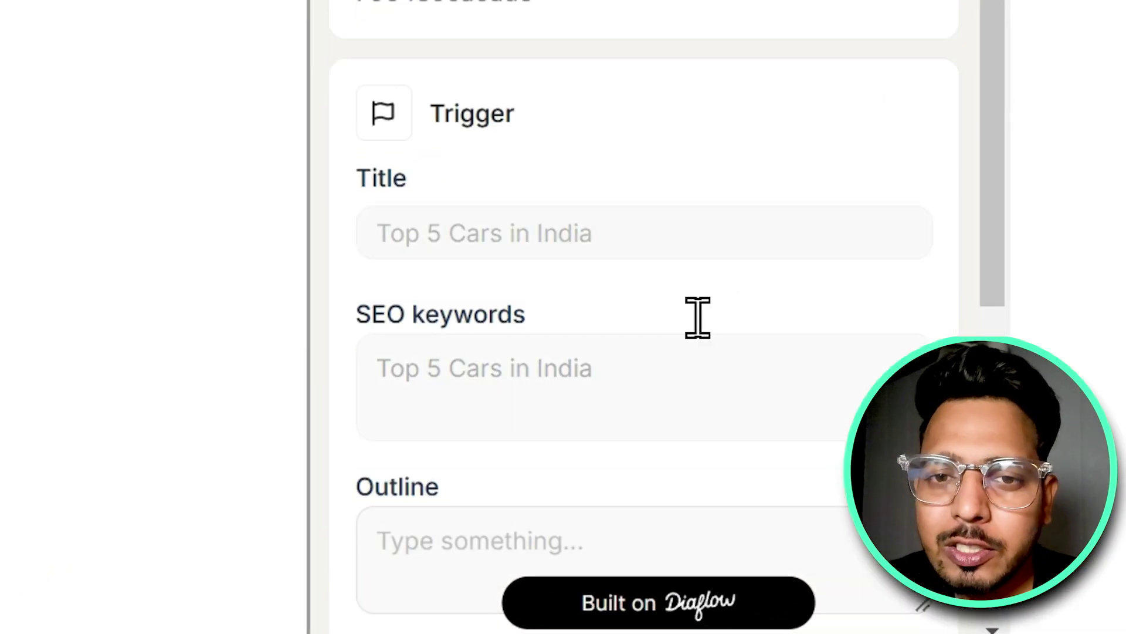
pyautogui.scroll(2, 690, 255)
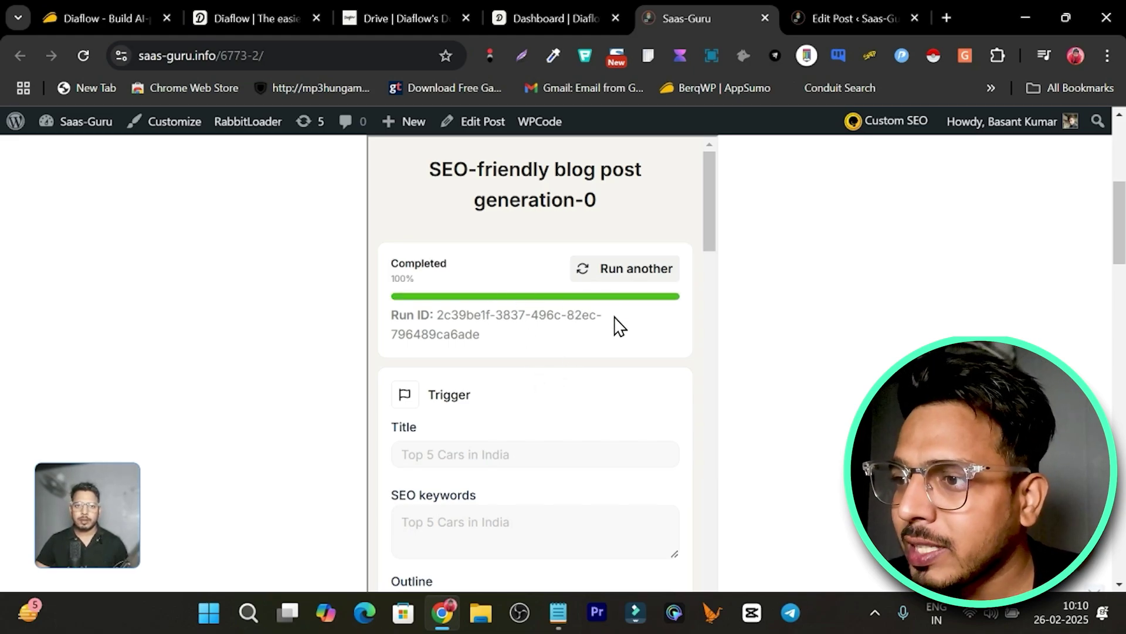
# - Read through the generated Top 5 Cars in India post, then switch to the Diaflow dashboard
pyautogui.scroll(-7, 619, 325)
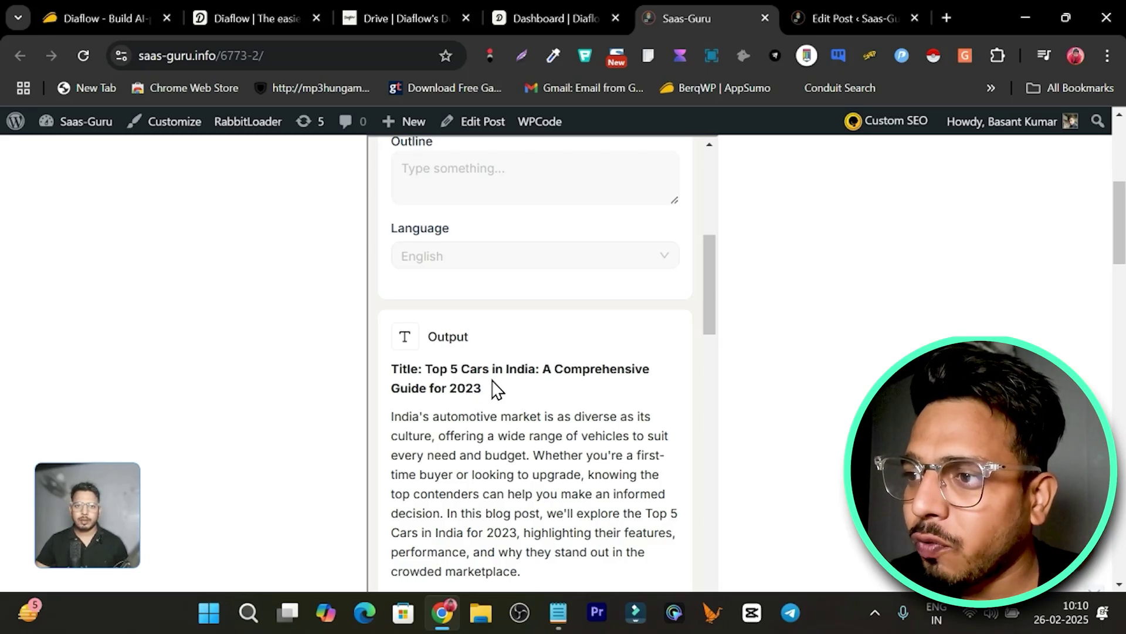
pyautogui.scroll(-2, 492, 387)
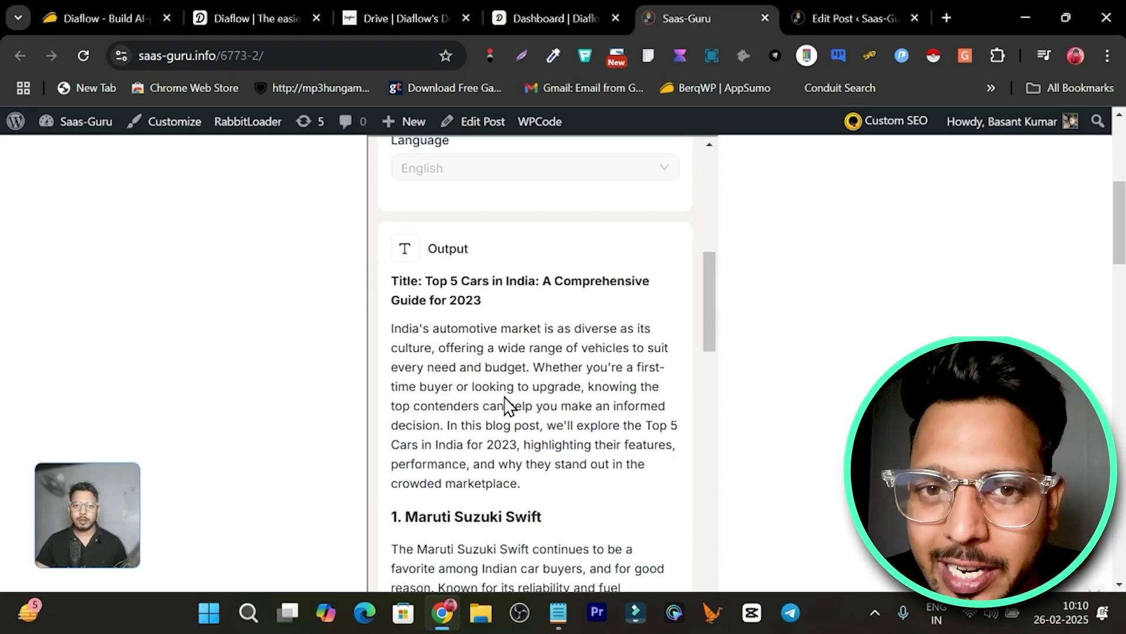
pyautogui.scroll(-3, 403, 330)
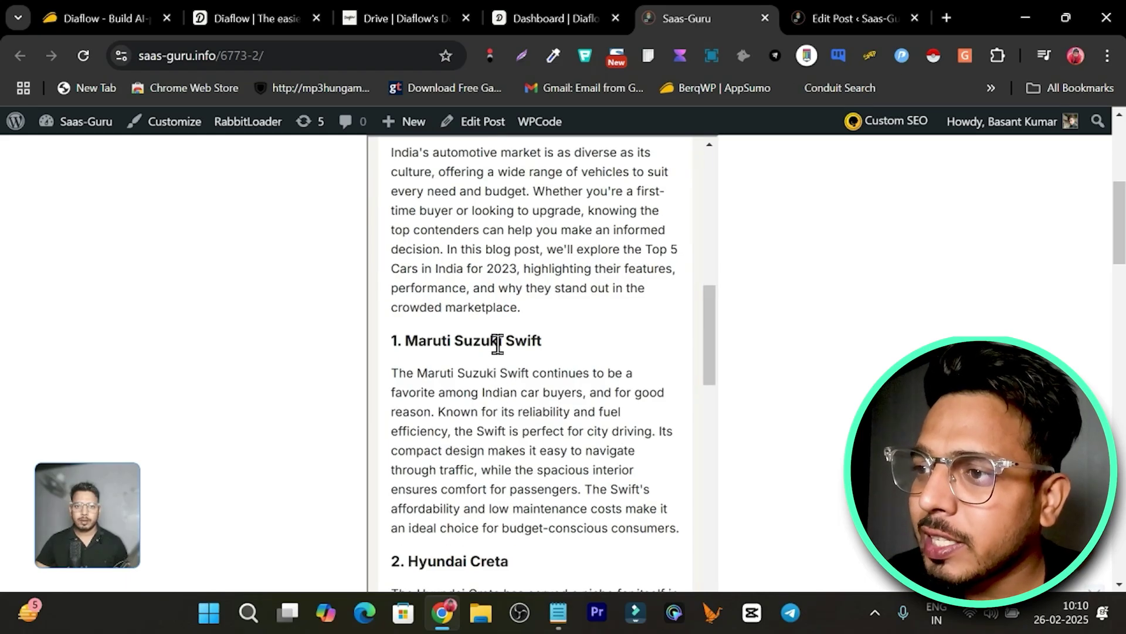
pyautogui.scroll(-10, 506, 352)
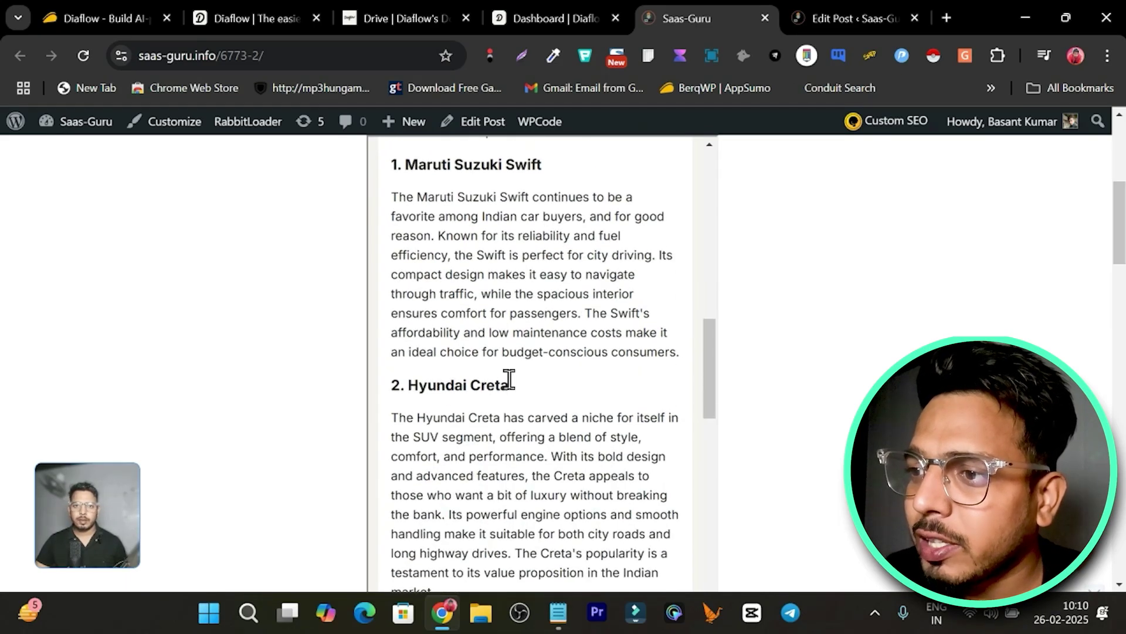
pyautogui.scroll(-10, 502, 317)
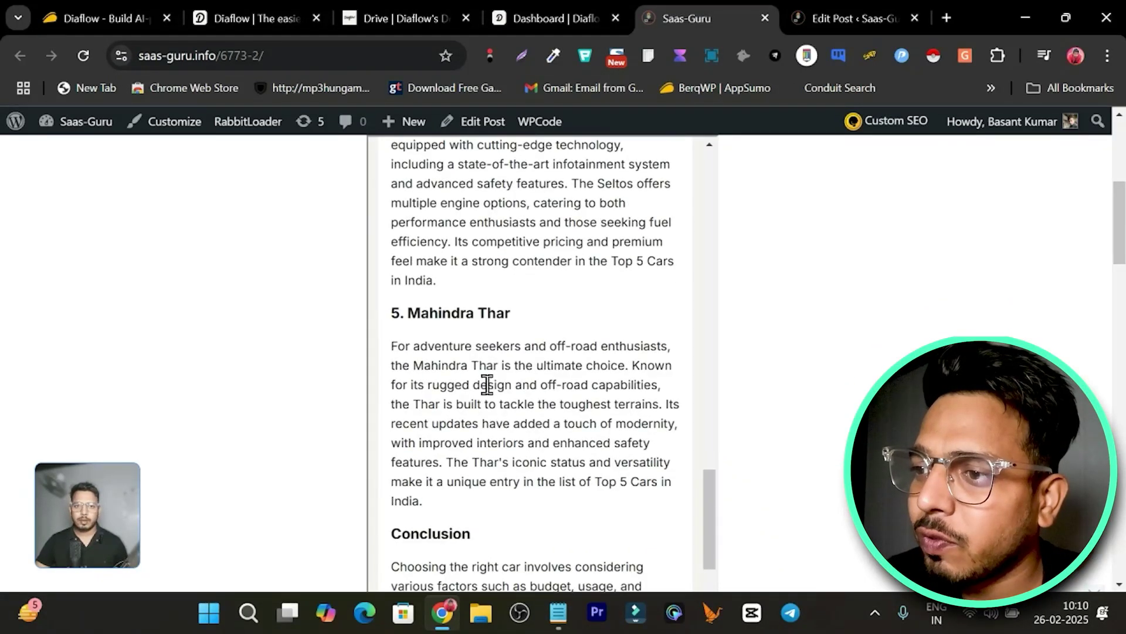
pyautogui.scroll(-2, 517, 419)
pyautogui.scroll(7, 526, 403)
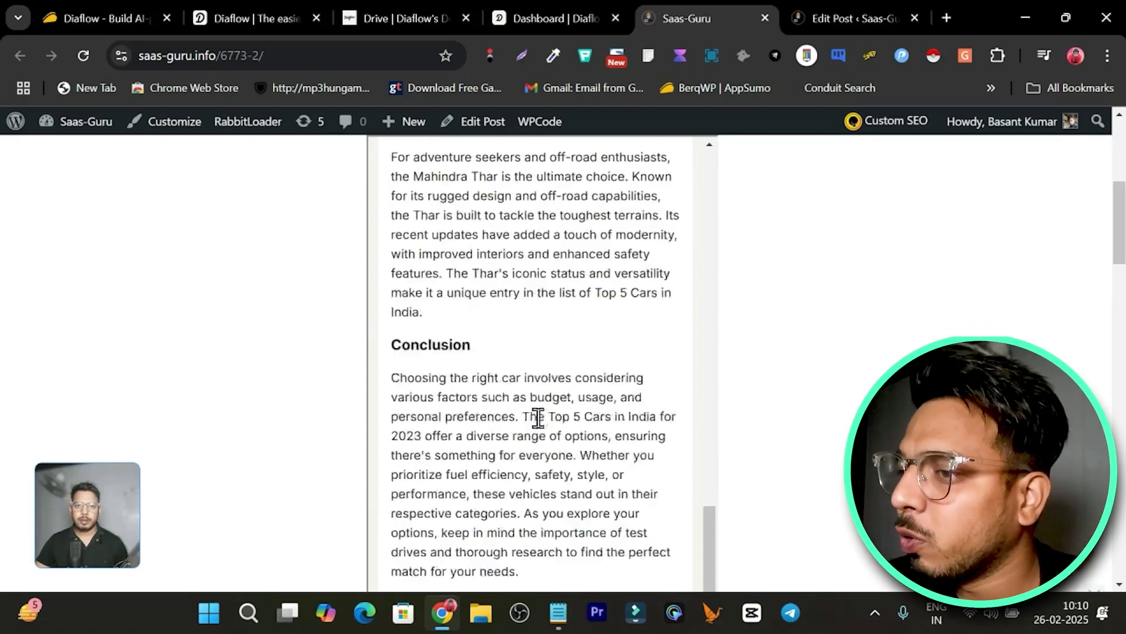
pyautogui.scroll(11, 538, 419)
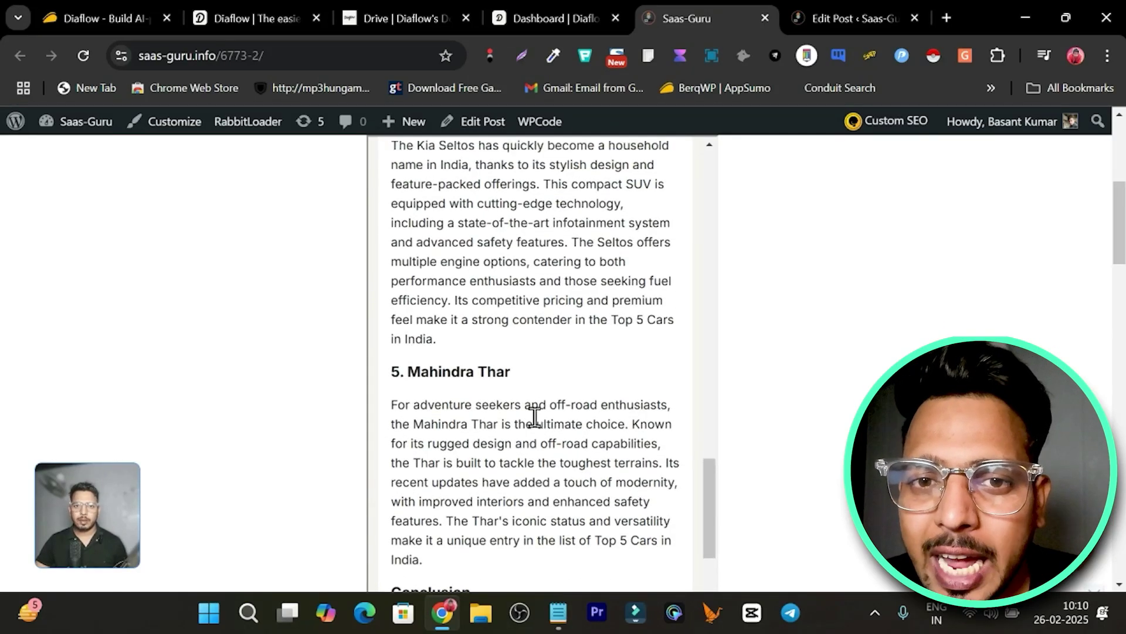
pyautogui.scroll(1, 535, 417)
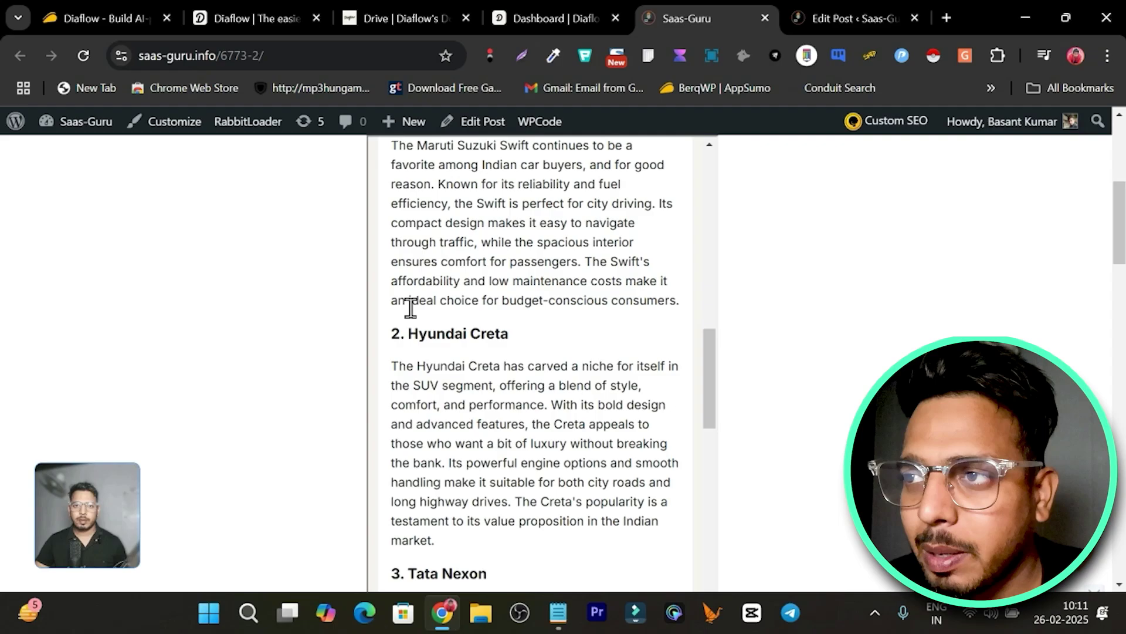
pyautogui.click(543, 17)
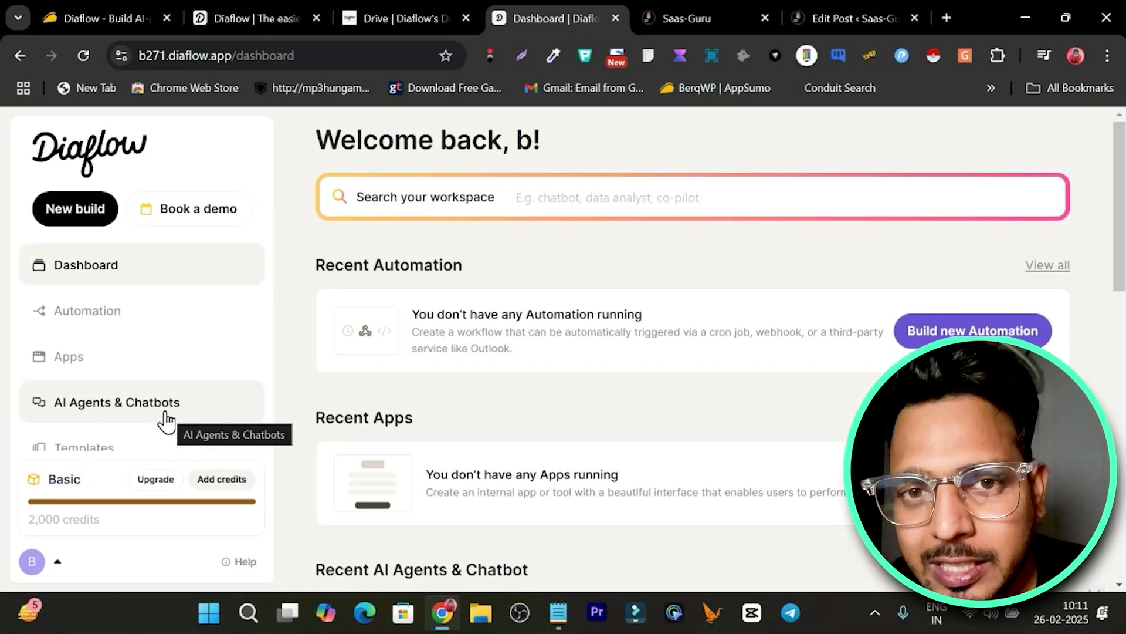
# - Open the Diaflow template library and browse through the template cards
pyautogui.scroll(-3, 166, 419)
pyautogui.click(100, 284)
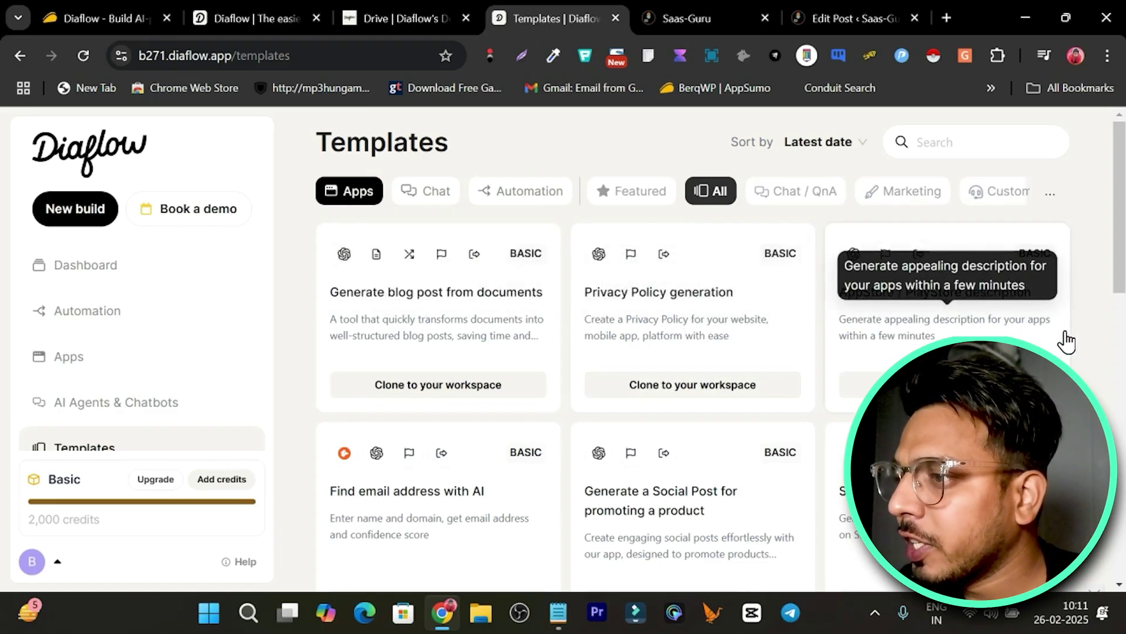
pyautogui.scroll(-2, 1063, 337)
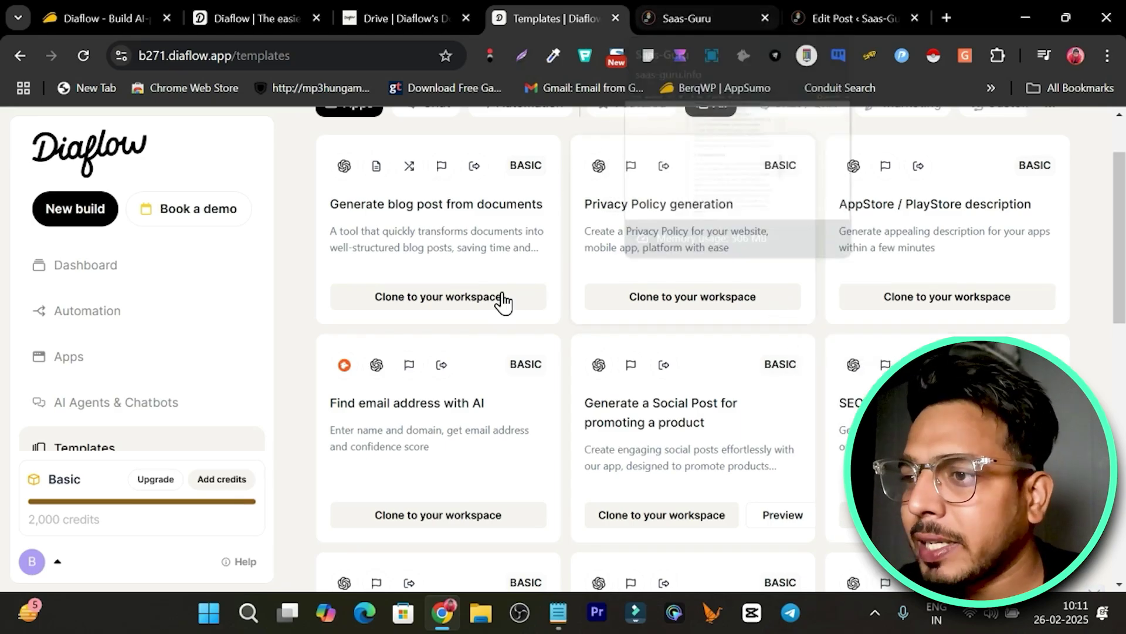
pyautogui.scroll(-2, 301, 410)
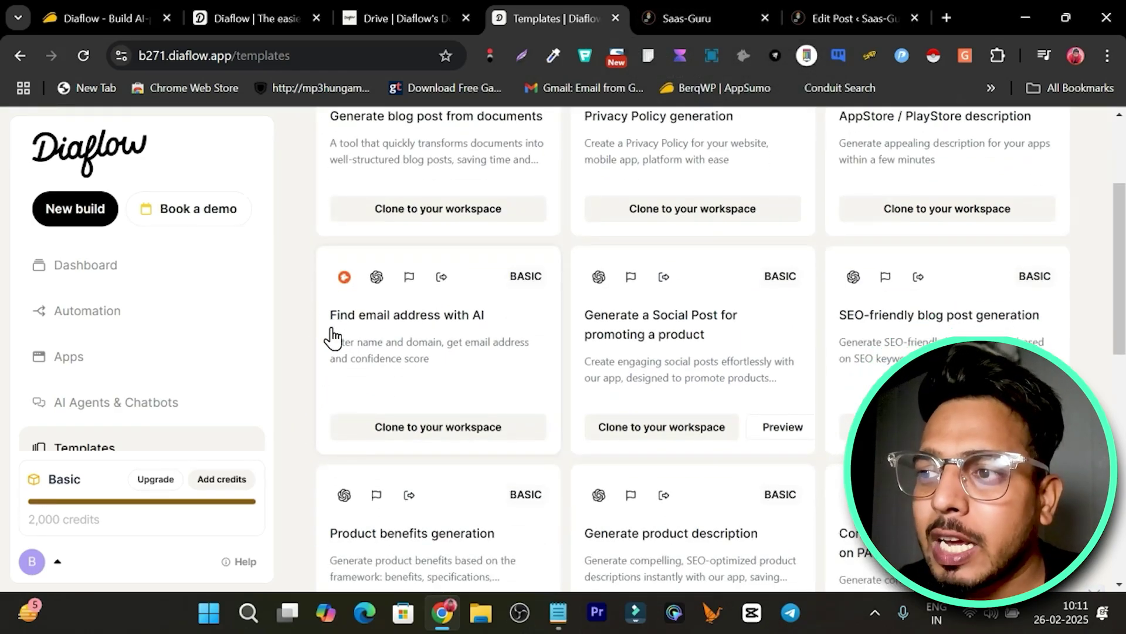
pyautogui.scroll(-2, 487, 346)
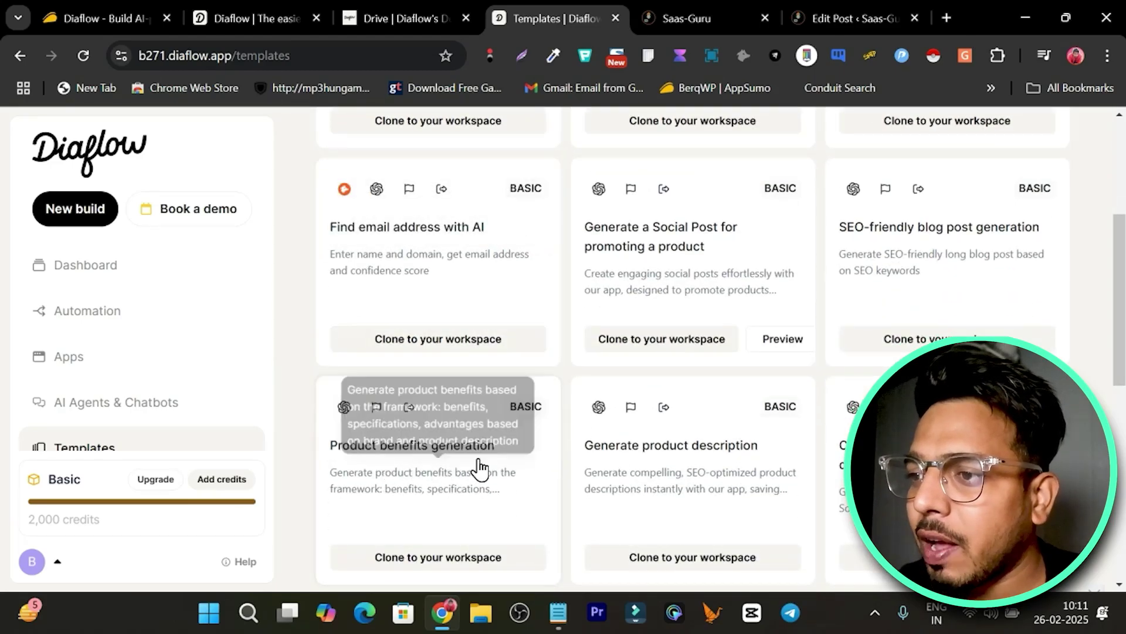
pyautogui.scroll(6, 528, 466)
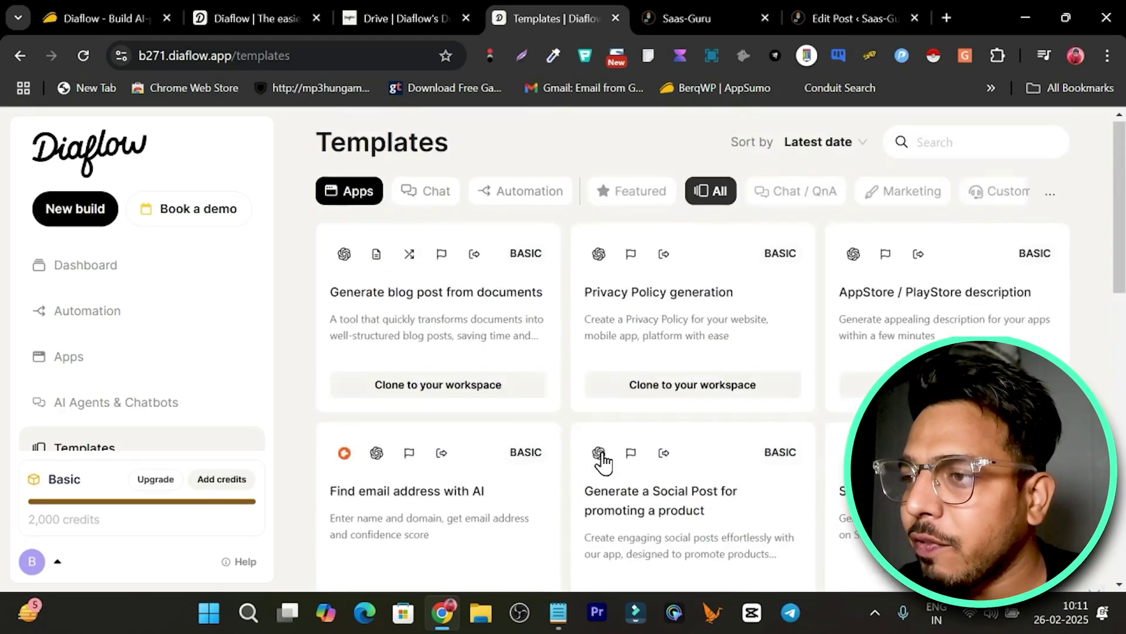
# - Filter templates to Chat, then to Automation, and switch to the diaflow.io homepage
pyautogui.click(433, 193)
pyautogui.click(518, 193)
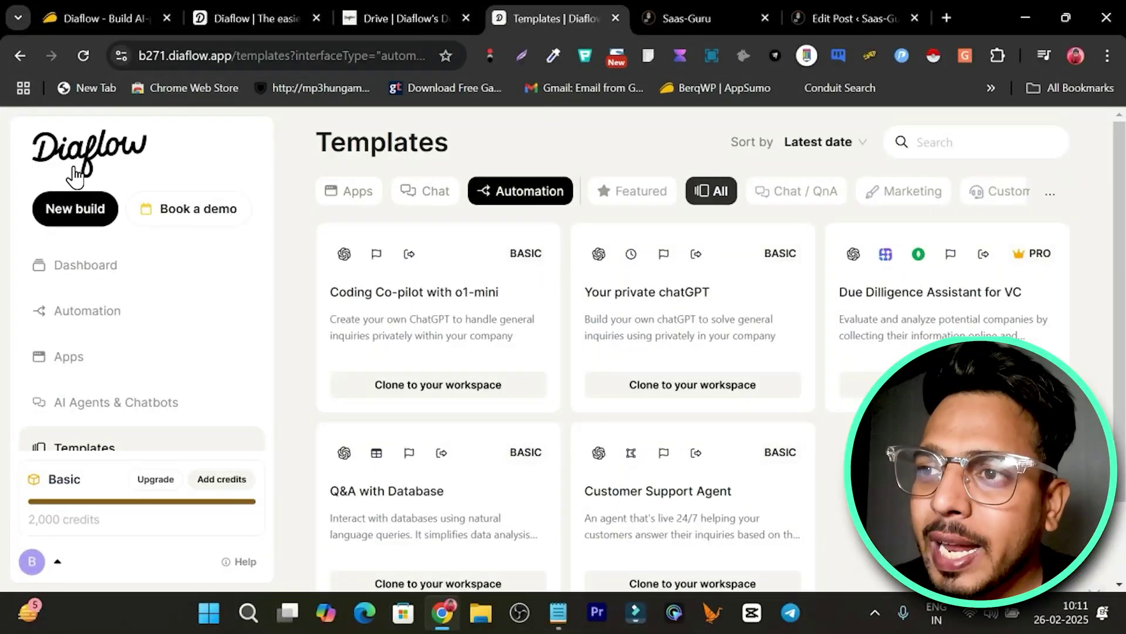
pyautogui.click(252, 19)
pyautogui.moveTo(125, 155)
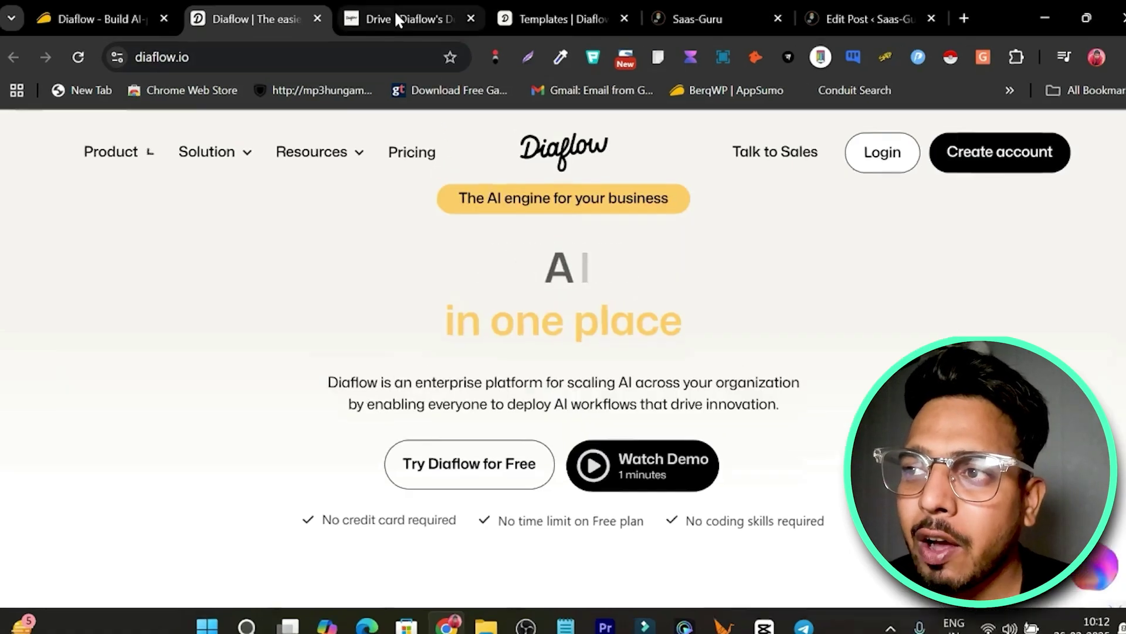
# - Glance at the Drive docs and Templates tabs, then switch to Diaflow's AppSumo deal page
pyautogui.click(395, 14)
pyautogui.click(713, 15)
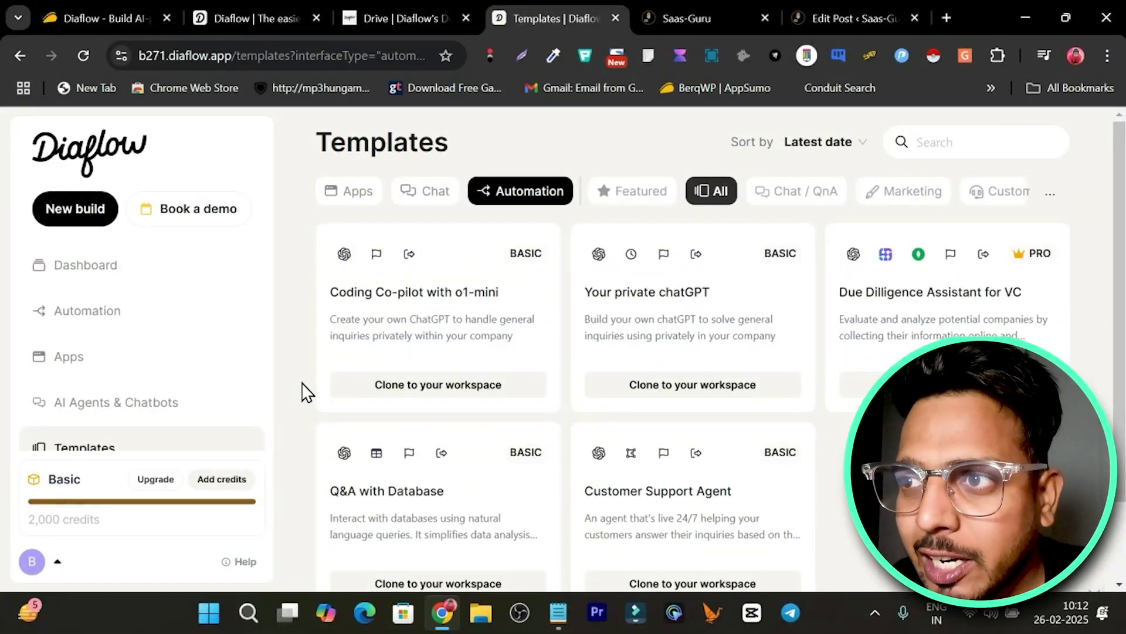
pyautogui.click(96, 19)
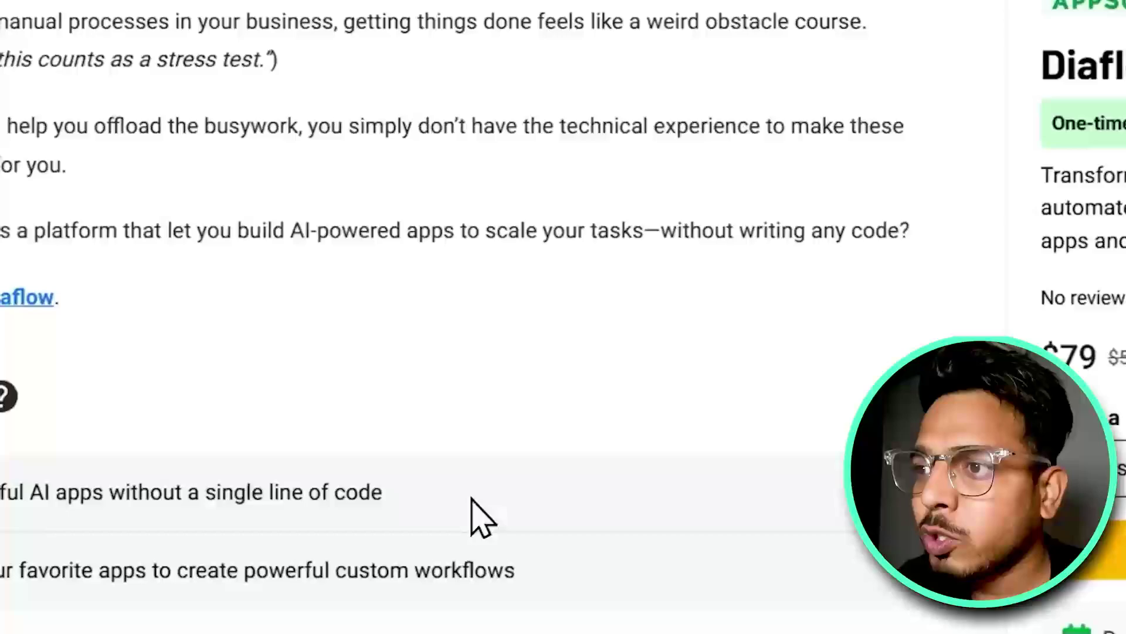
# - Scroll to Plans & features and highlight License Tier 2's Automations and Apps and tools counts
pyautogui.scroll(10, 528, 575)
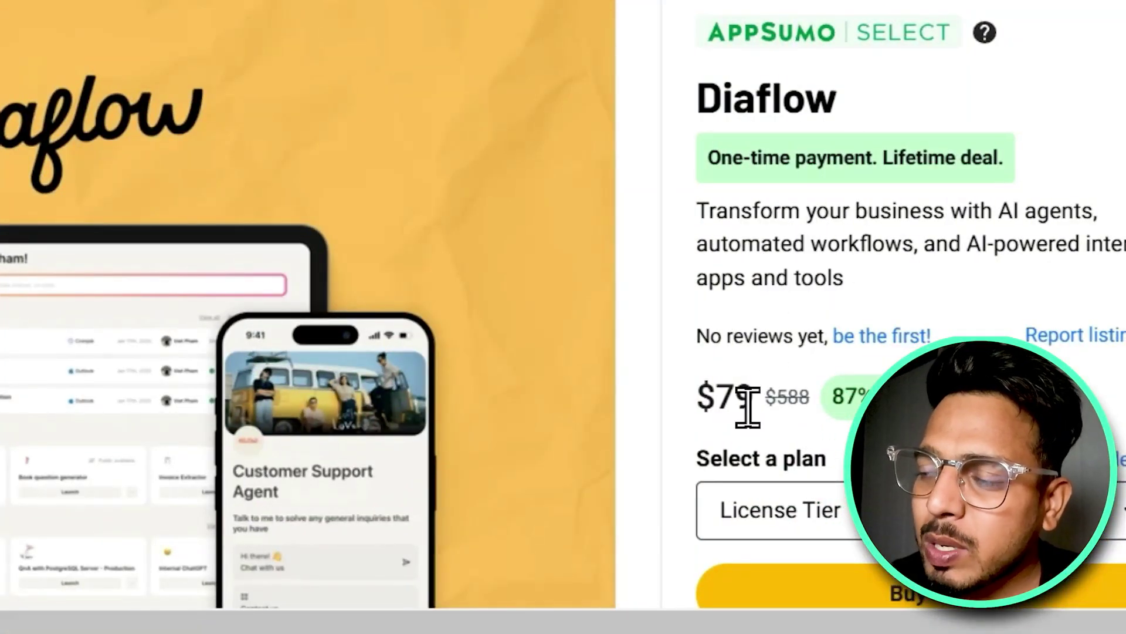
pyautogui.scroll(-3, 522, 389)
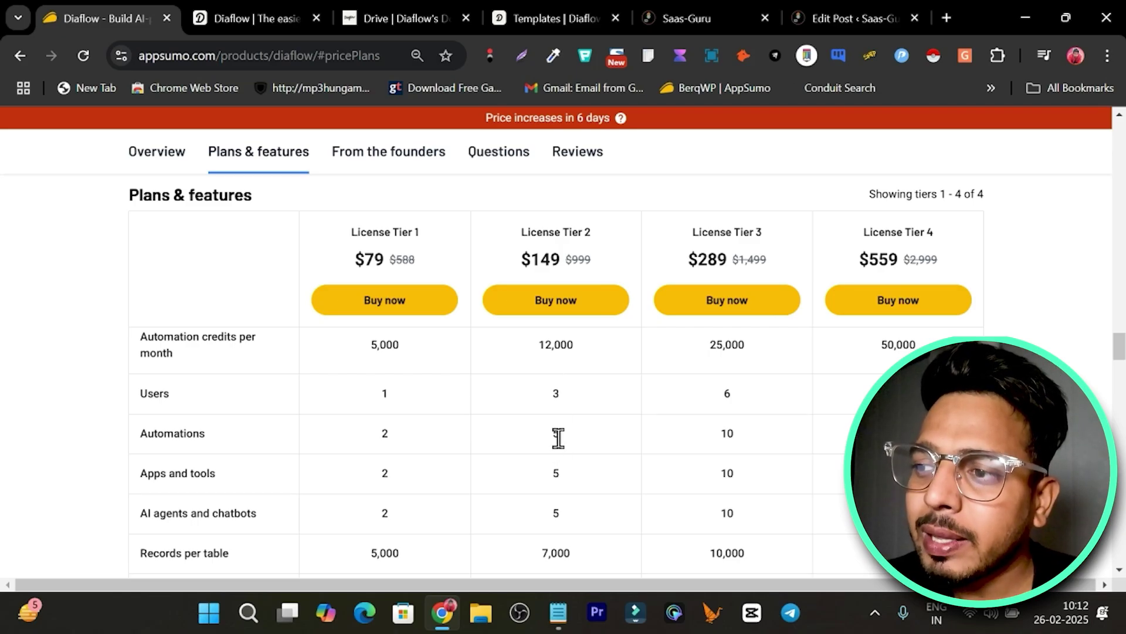
pyautogui.moveTo(539, 433); pyautogui.dragTo(623, 435)
pyautogui.moveTo(553, 471); pyautogui.dragTo(564, 476)
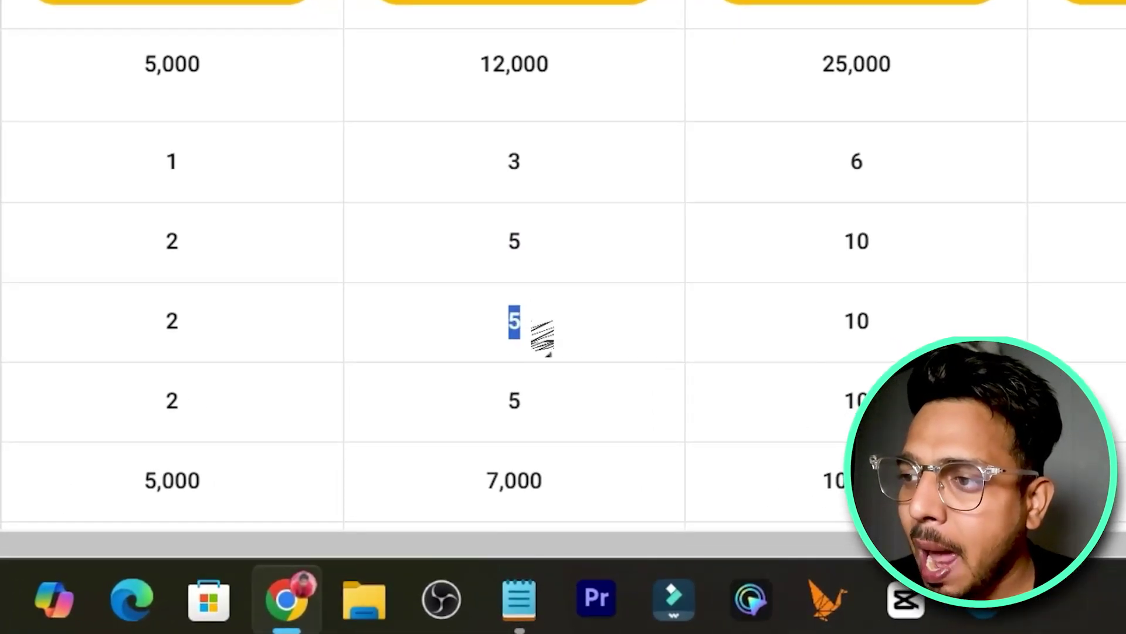
pyautogui.moveTo(496, 405); pyautogui.dragTo(568, 415)
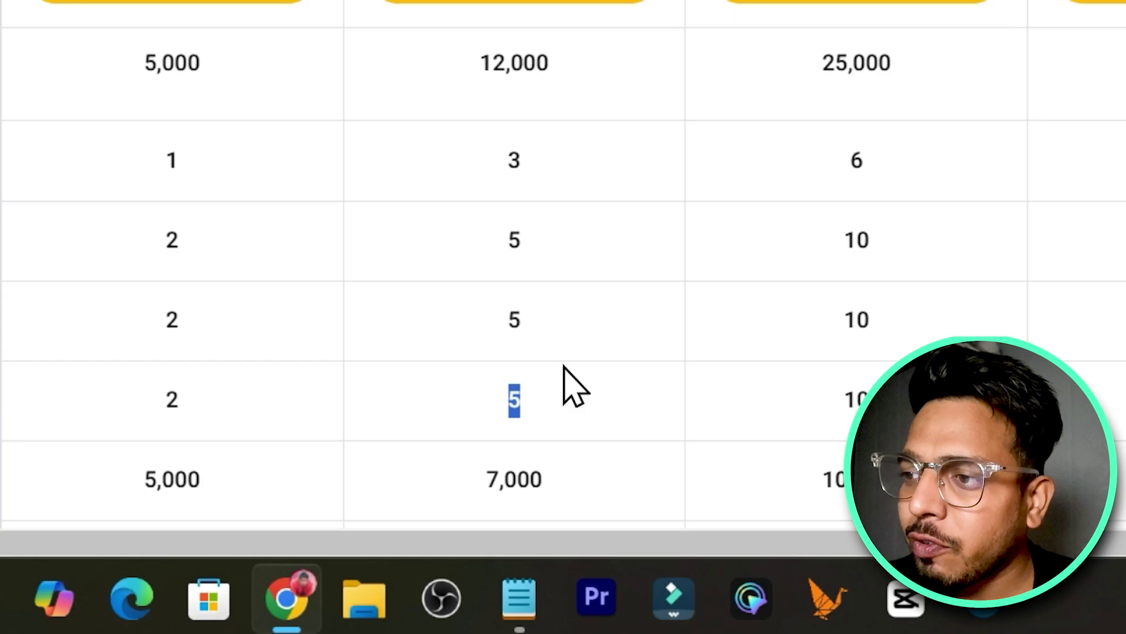
pyautogui.click(559, 378)
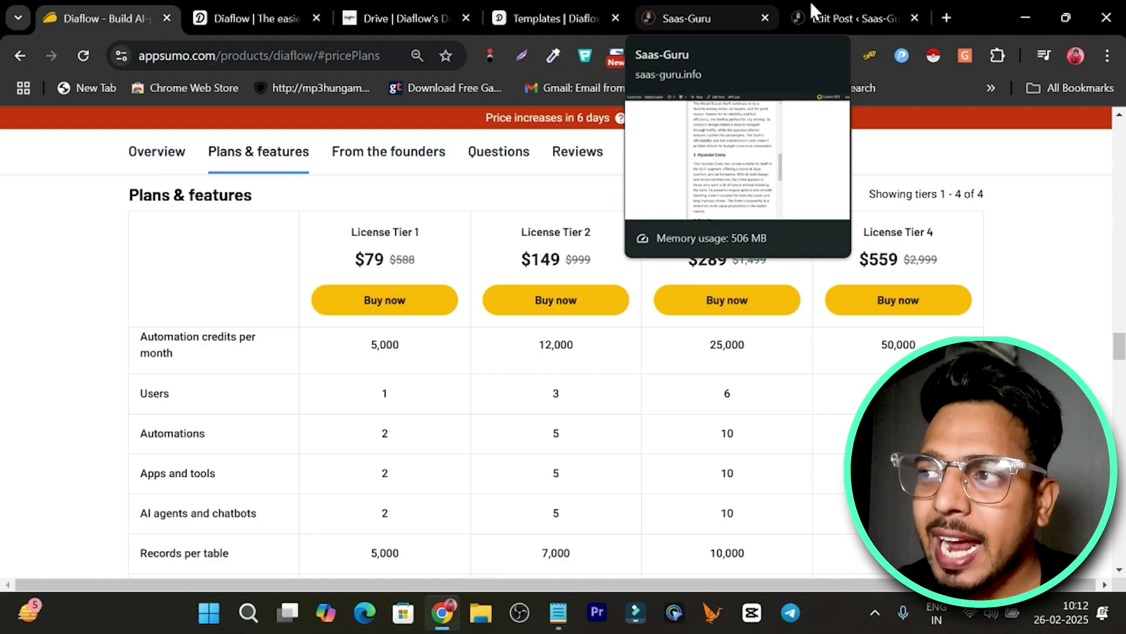
# - Briefly check the blog's embedded generator, then return to the AppSumo pricing table
pyautogui.click(729, 8)
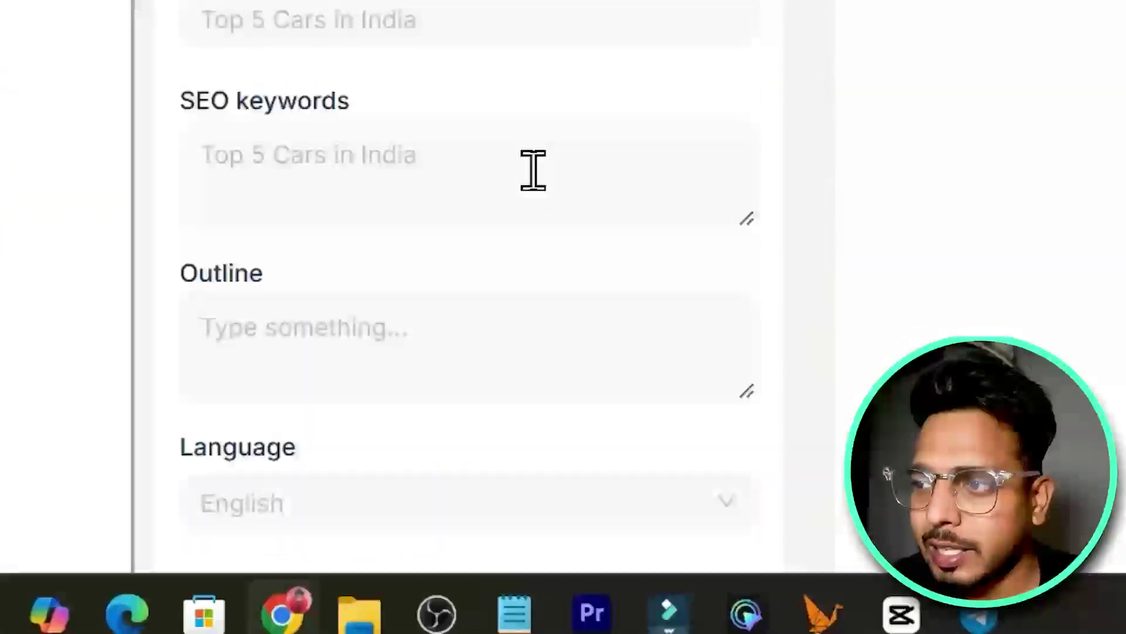
pyautogui.scroll(5, 533, 170)
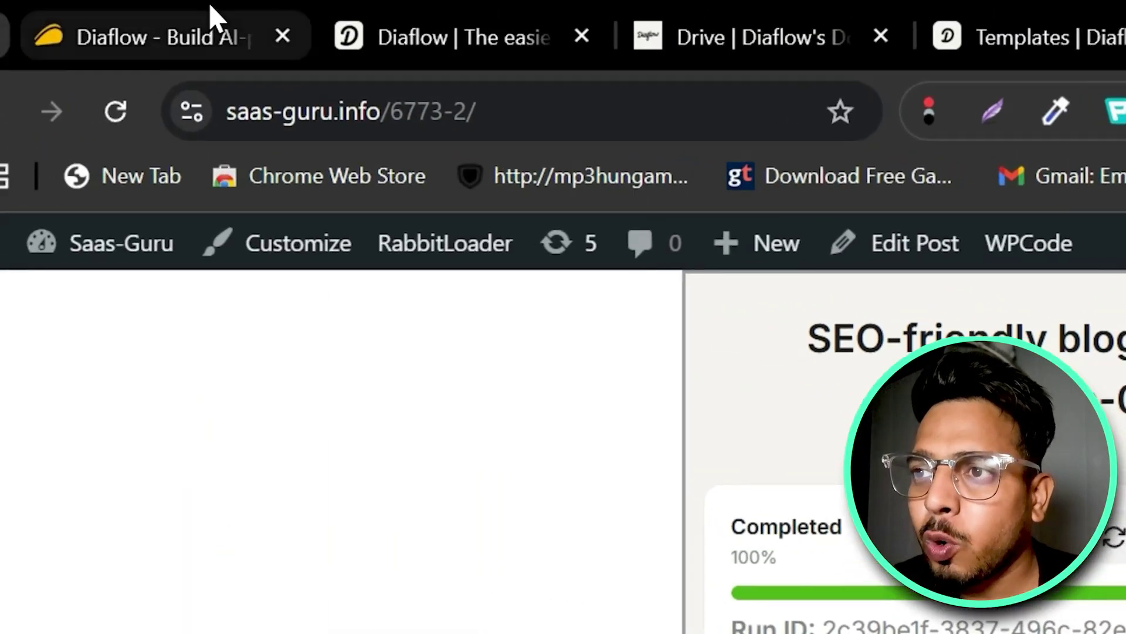
pyautogui.click(211, 12)
pyautogui.scroll(-3, 448, 158)
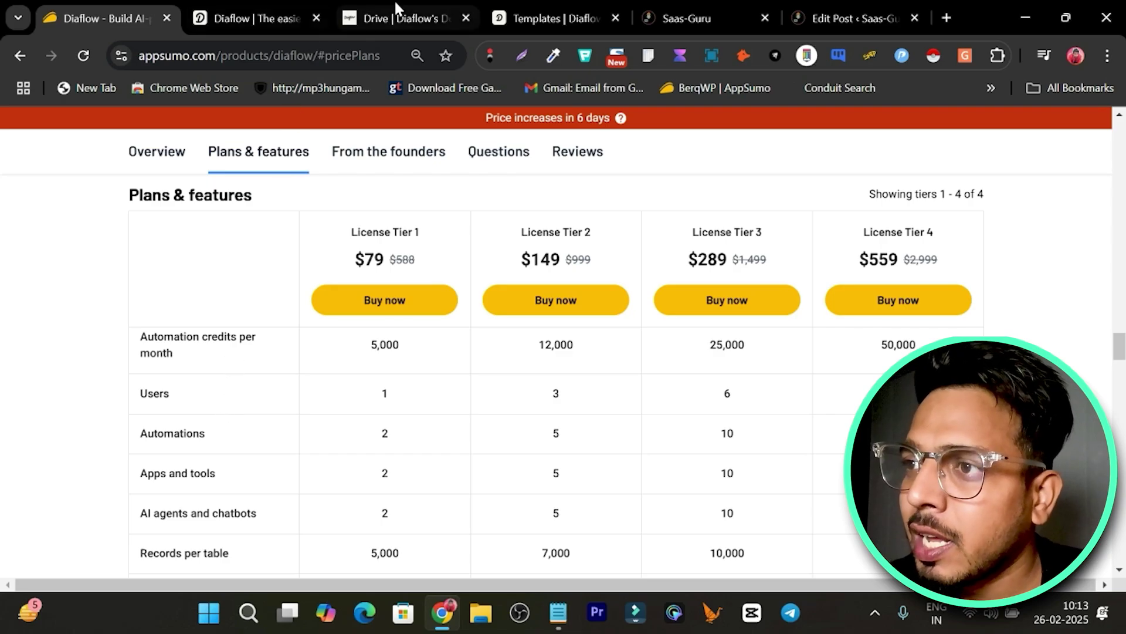
pyautogui.click(396, 16)
# - Browse the Diaflow workspace dashboard and the list of automations
pyautogui.click(517, 16)
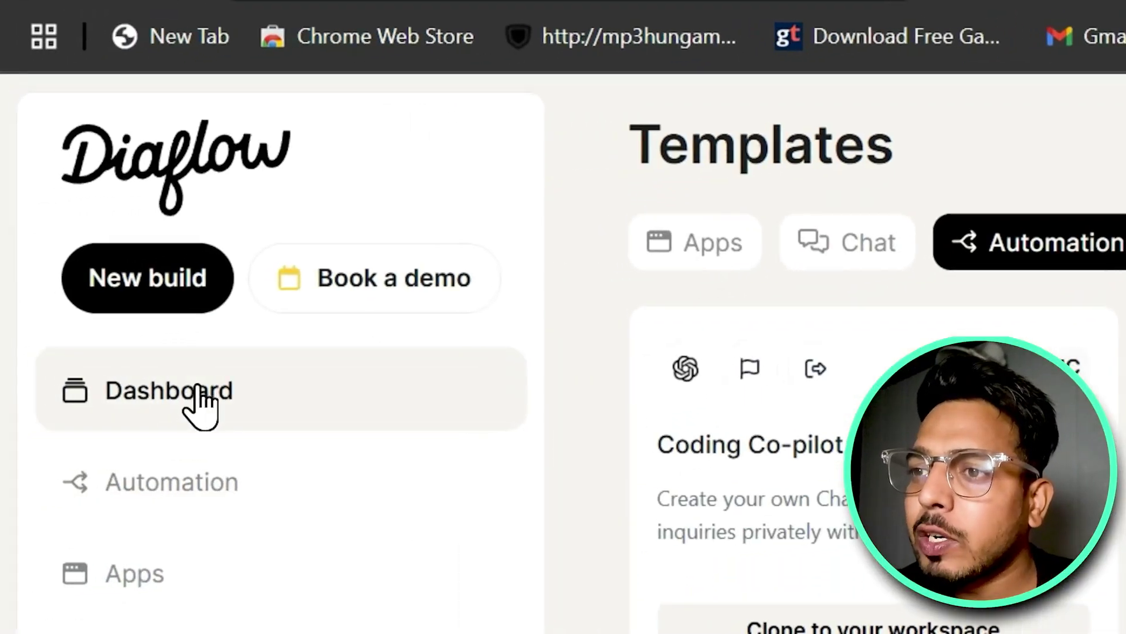
pyautogui.click(28, 496)
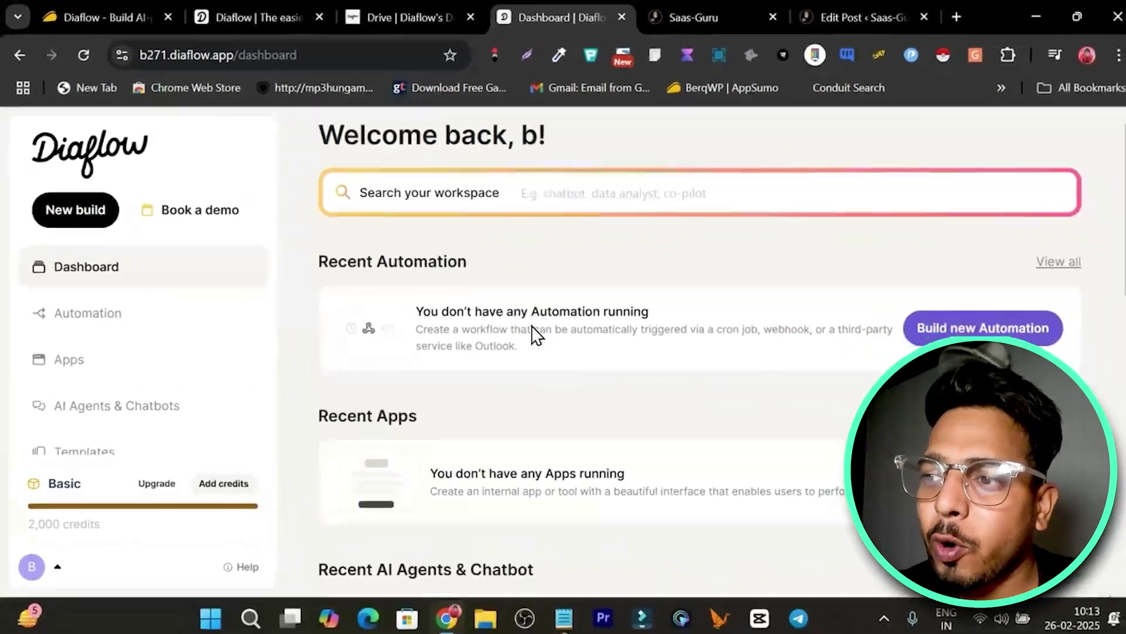
pyautogui.scroll(-2, 487, 381)
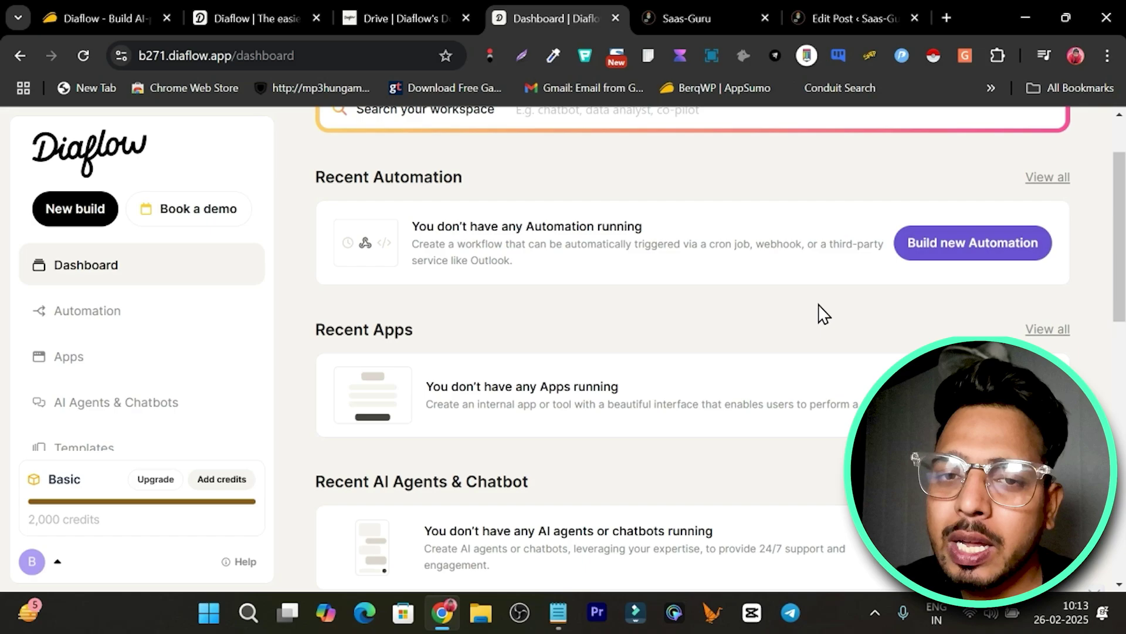
pyautogui.click(135, 330)
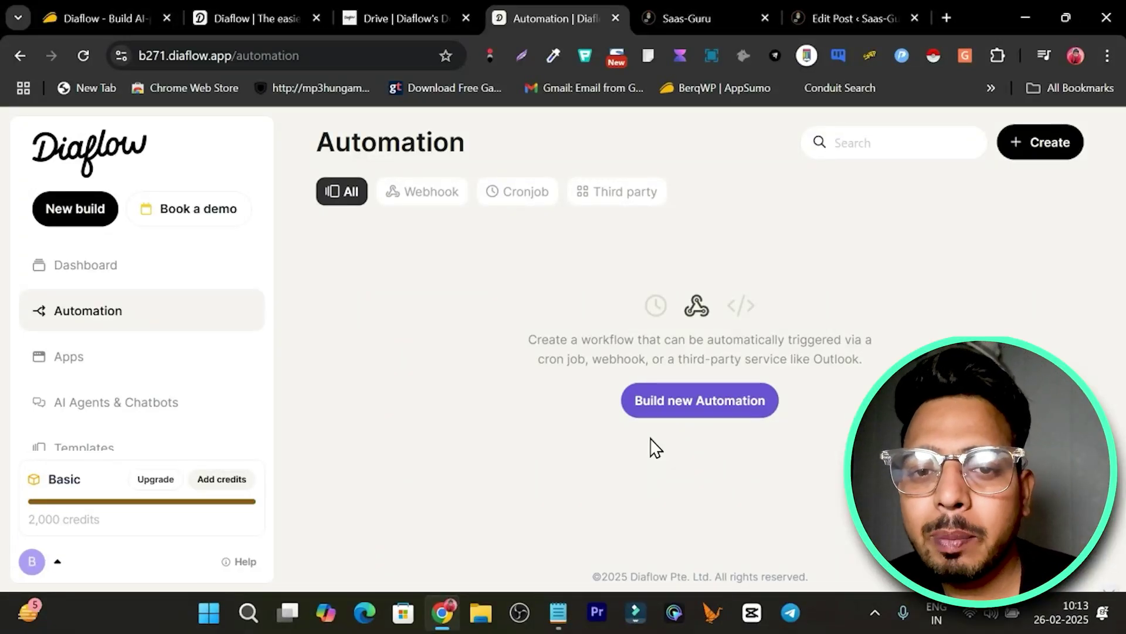
pyautogui.scroll(-2, 136, 375)
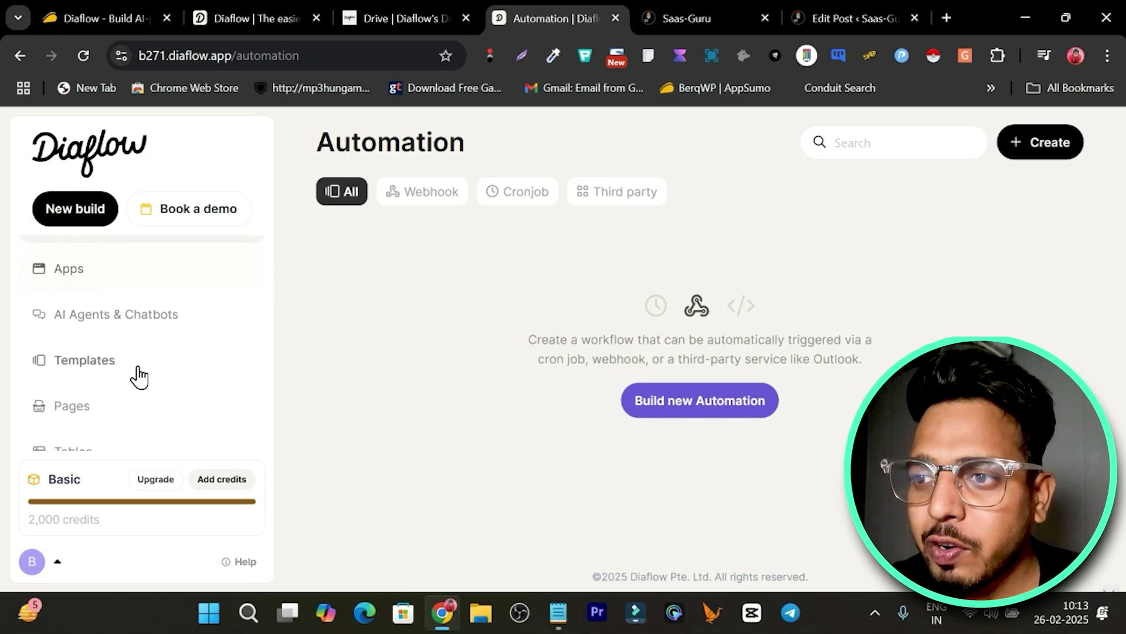
# - Clone the Generate product description template from the gallery into the workspace and confirm
pyautogui.click(103, 364)
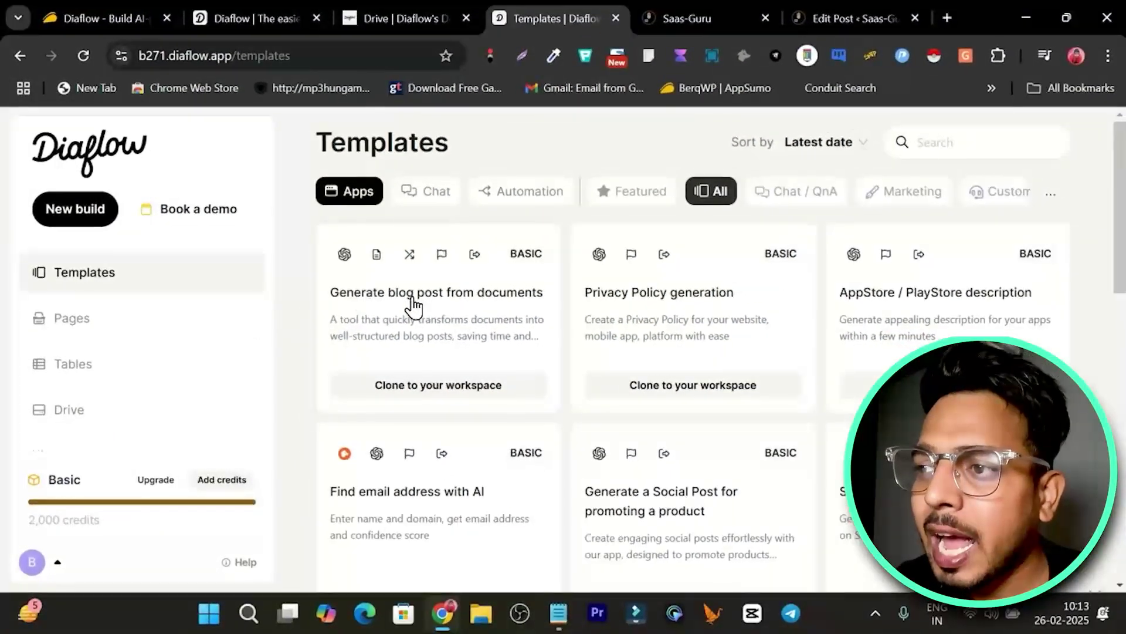
pyautogui.scroll(-7, 566, 417)
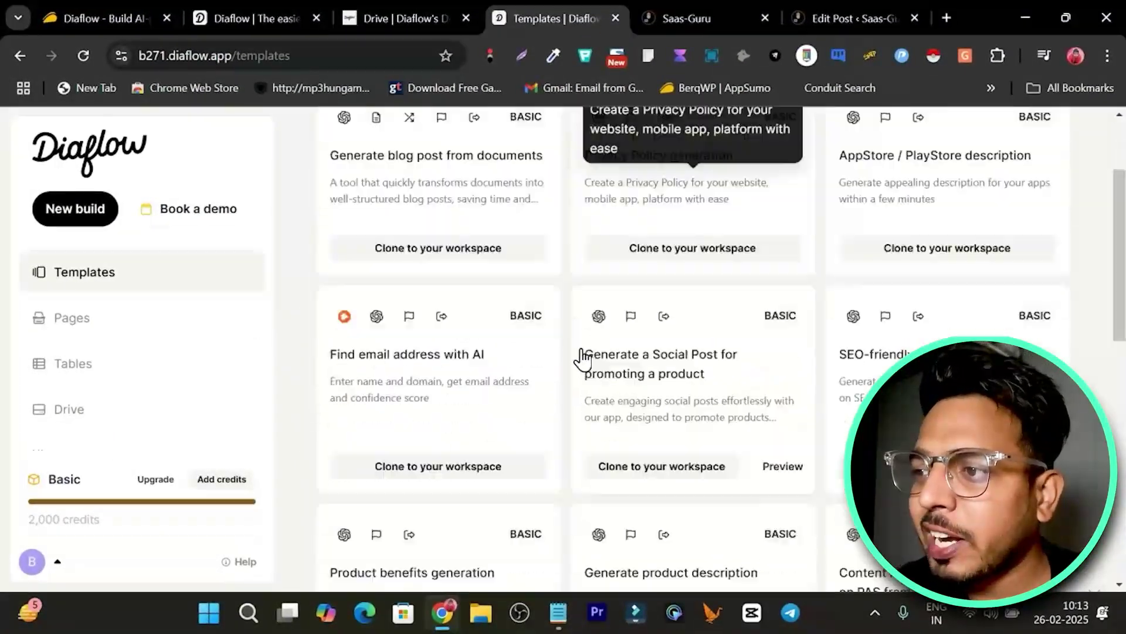
pyautogui.scroll(-4, 566, 417)
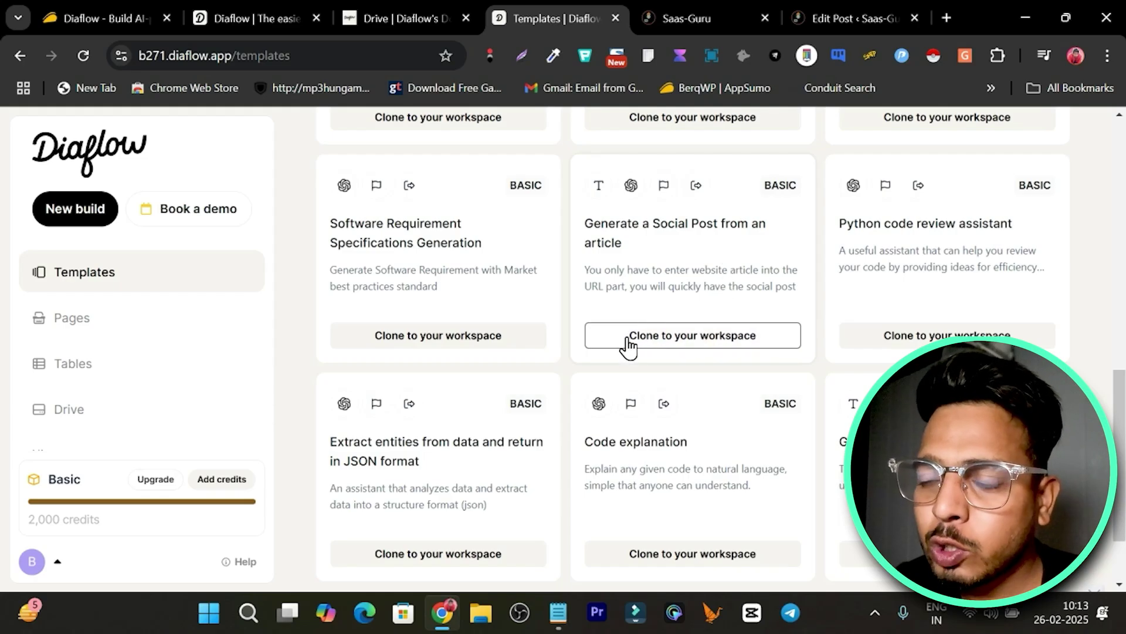
pyautogui.scroll(-2, 739, 350)
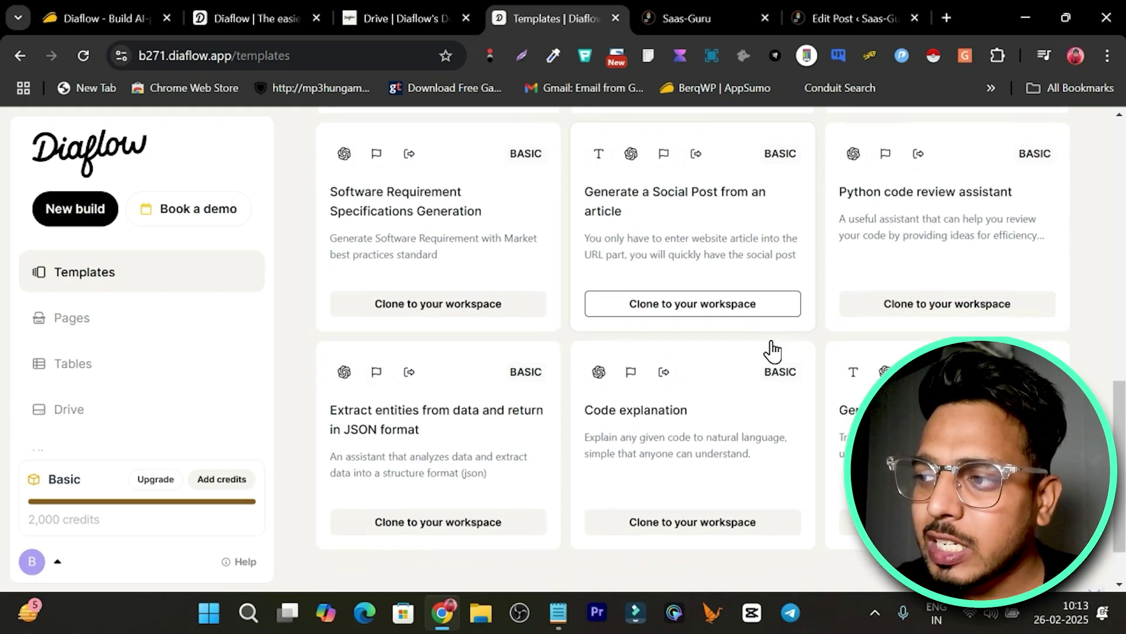
pyautogui.scroll(6, 763, 411)
pyautogui.scroll(4, 742, 307)
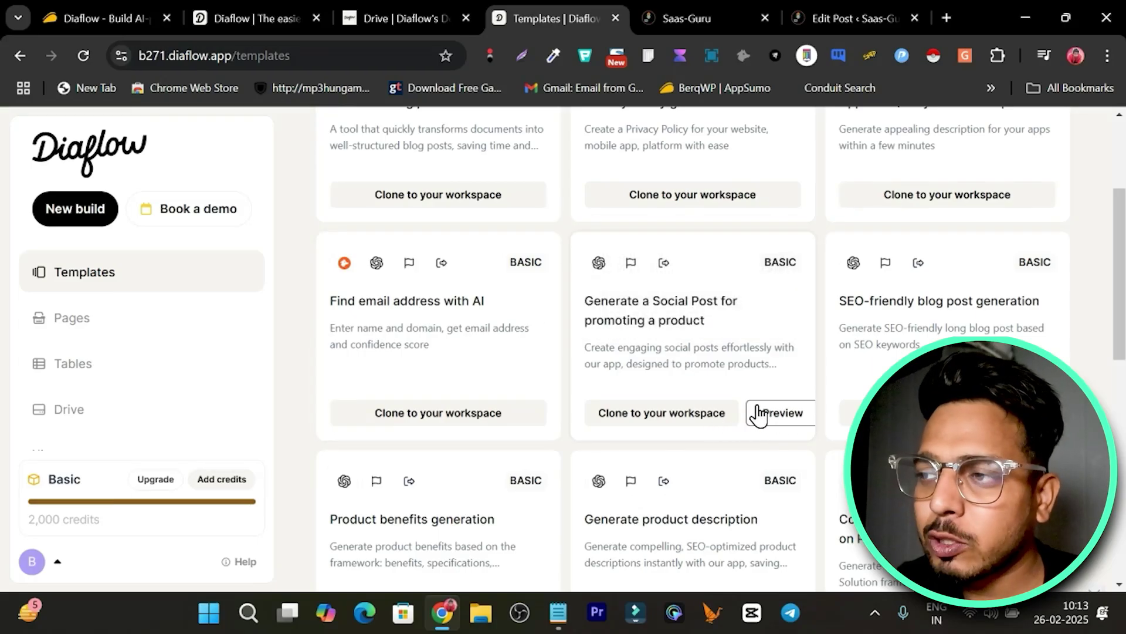
pyautogui.scroll(-4, 648, 392)
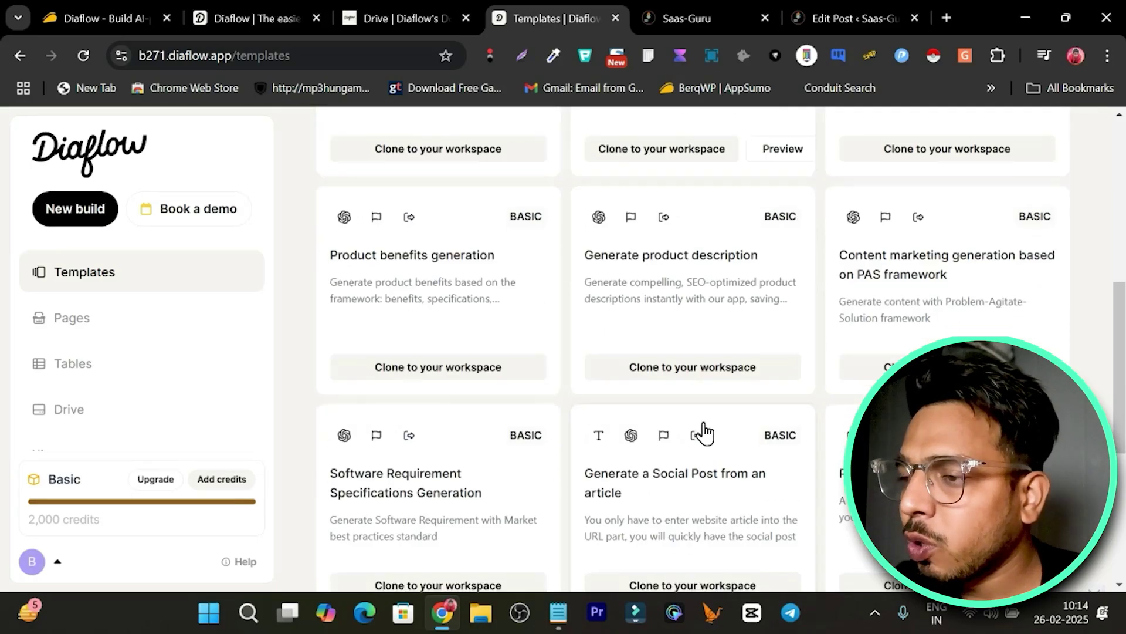
pyautogui.click(661, 379)
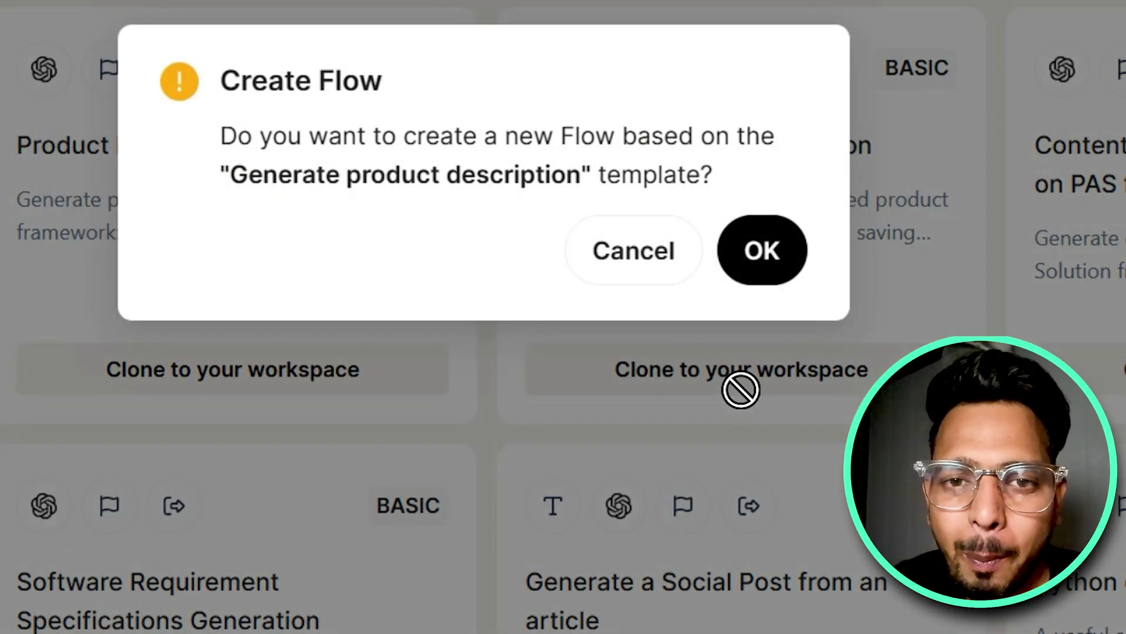
pyautogui.click(739, 265)
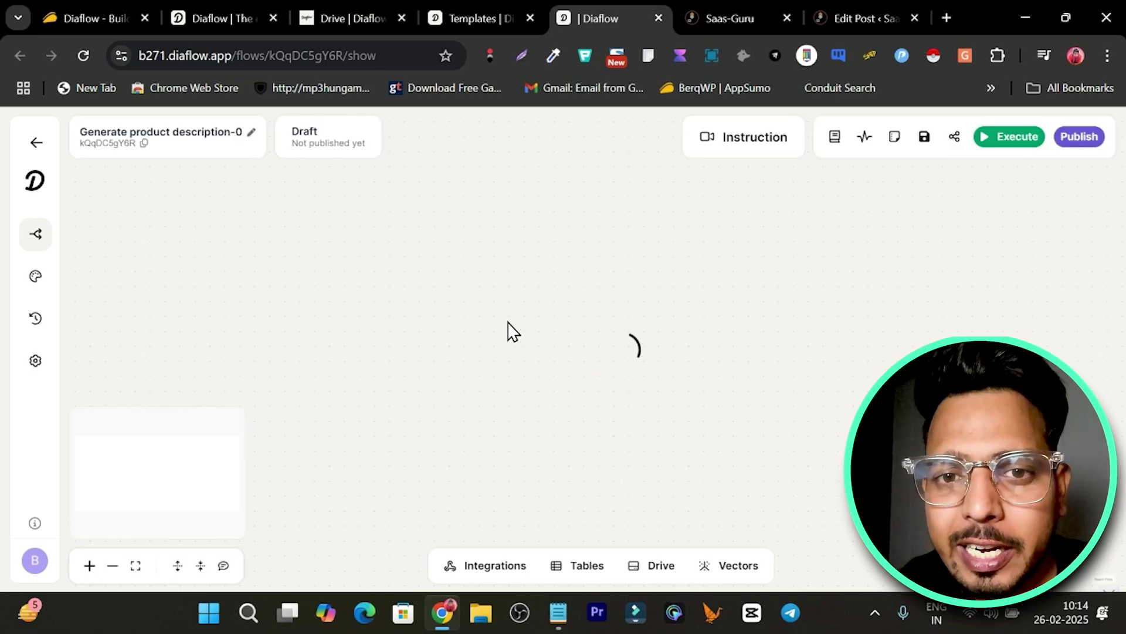
# - Dismiss the notification prompt, pan over the Trigger's Language, SEO keywords and Length fields, and start a new input
pyautogui.click(365, 101)
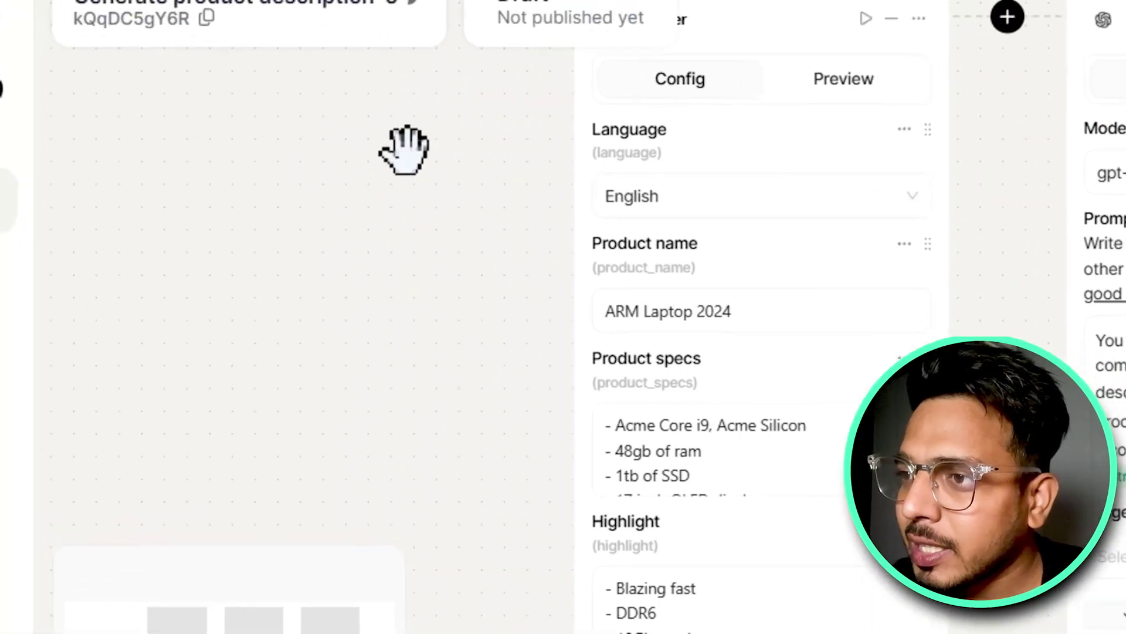
pyautogui.moveTo(402, 151); pyautogui.dragTo(326, 256)
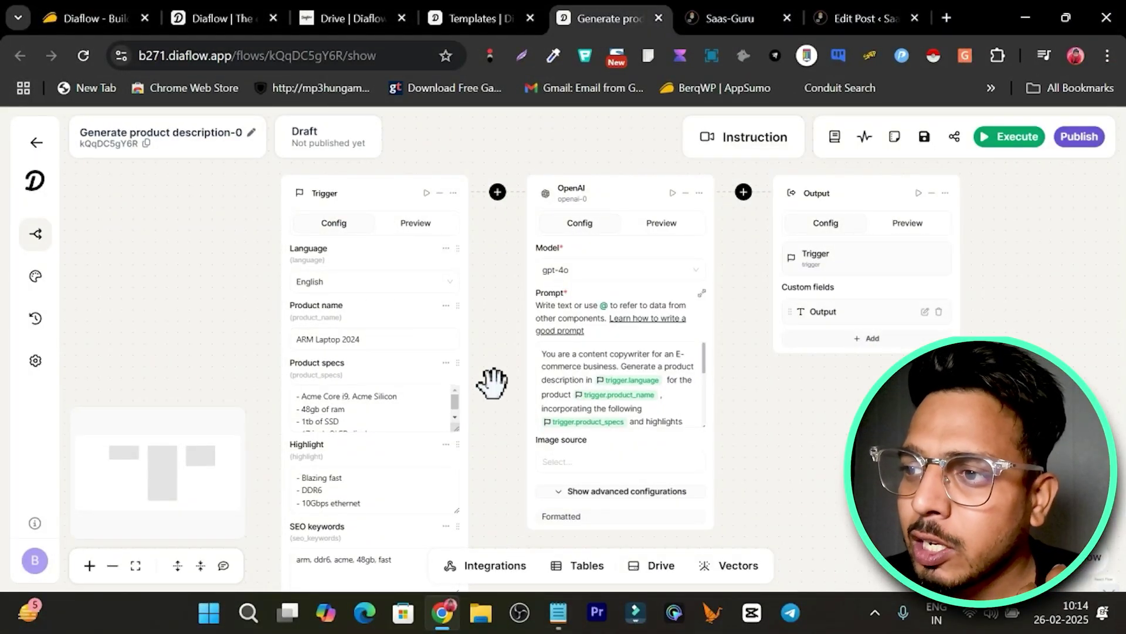
pyautogui.moveTo(493, 329); pyautogui.dragTo(513, 209)
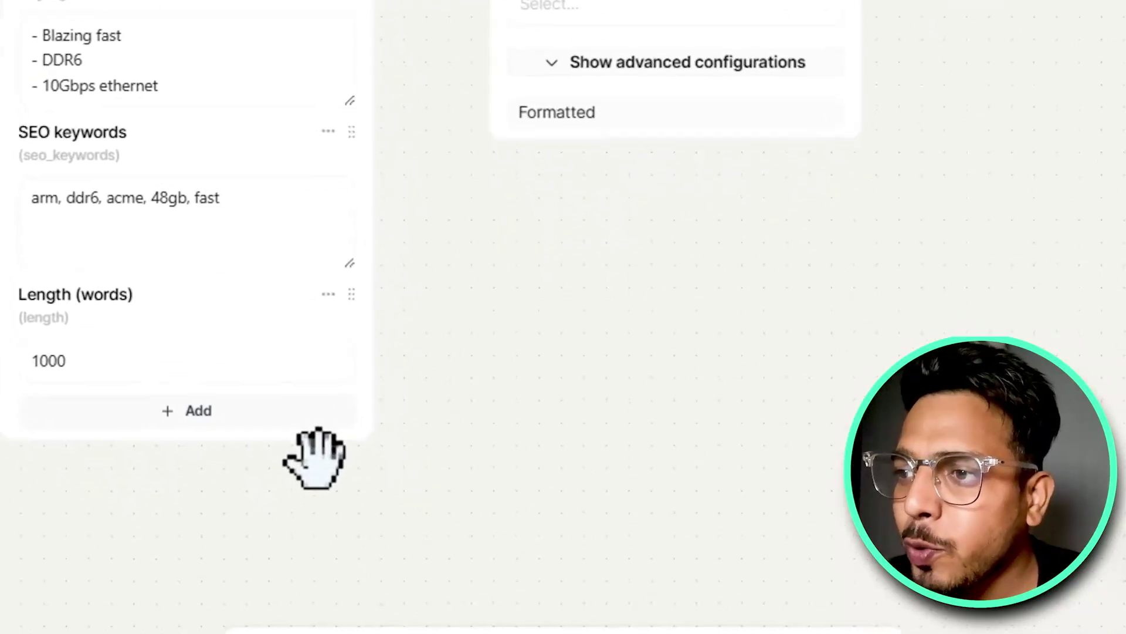
pyautogui.scroll(3, 315, 457)
pyautogui.moveTo(558, 385); pyautogui.dragTo(785, 624)
pyautogui.scroll(10, 743, 259)
pyautogui.moveTo(806, 437); pyautogui.dragTo(798, 393)
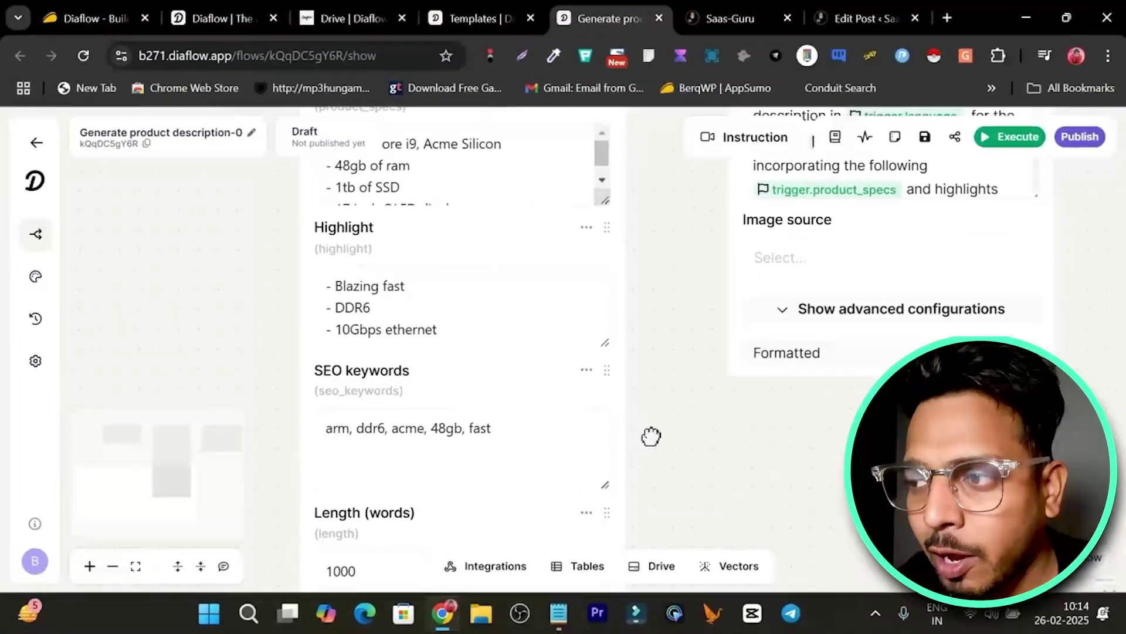
pyautogui.moveTo(703, 558); pyautogui.dragTo(742, 268)
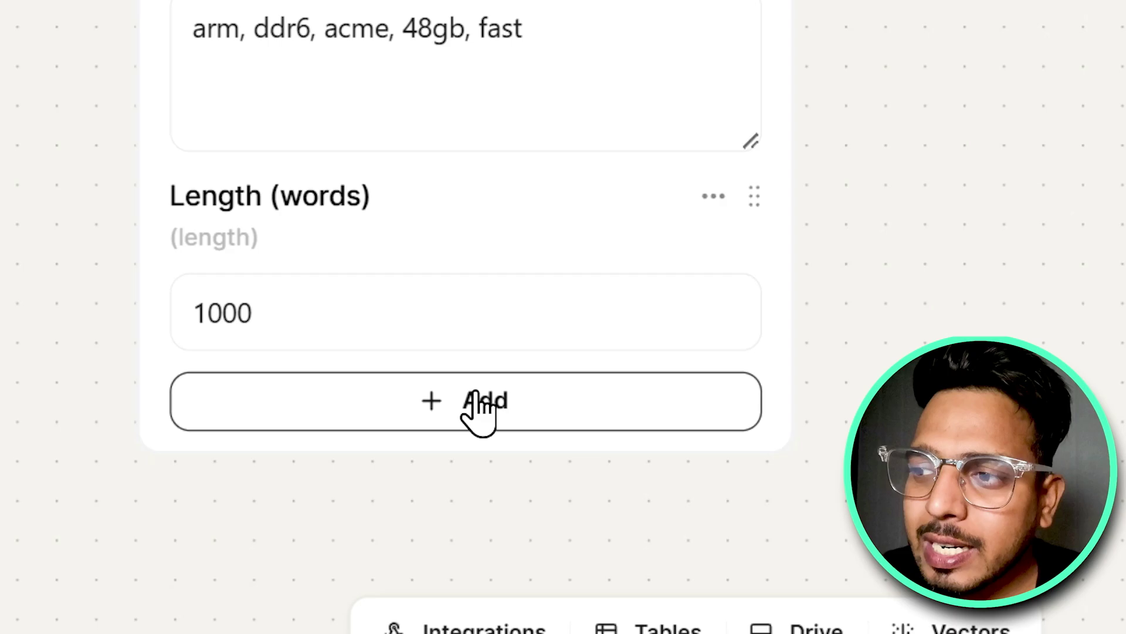
pyautogui.click(479, 408)
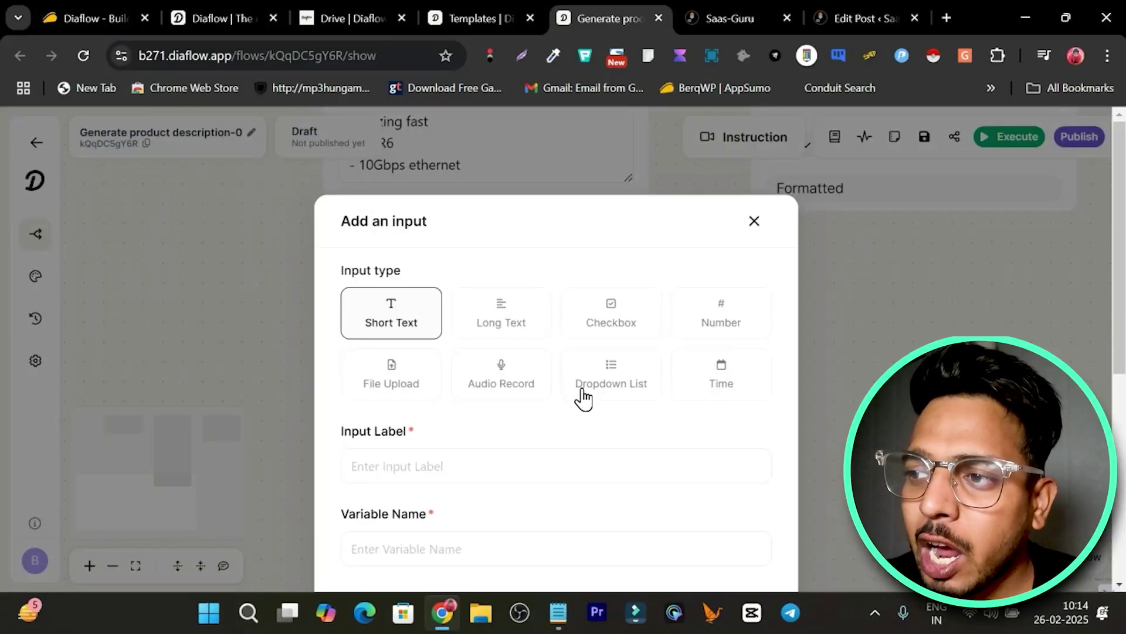
# - Close the Add an input dialog without adding anything and publish Generate product description-0
pyautogui.click(754, 222)
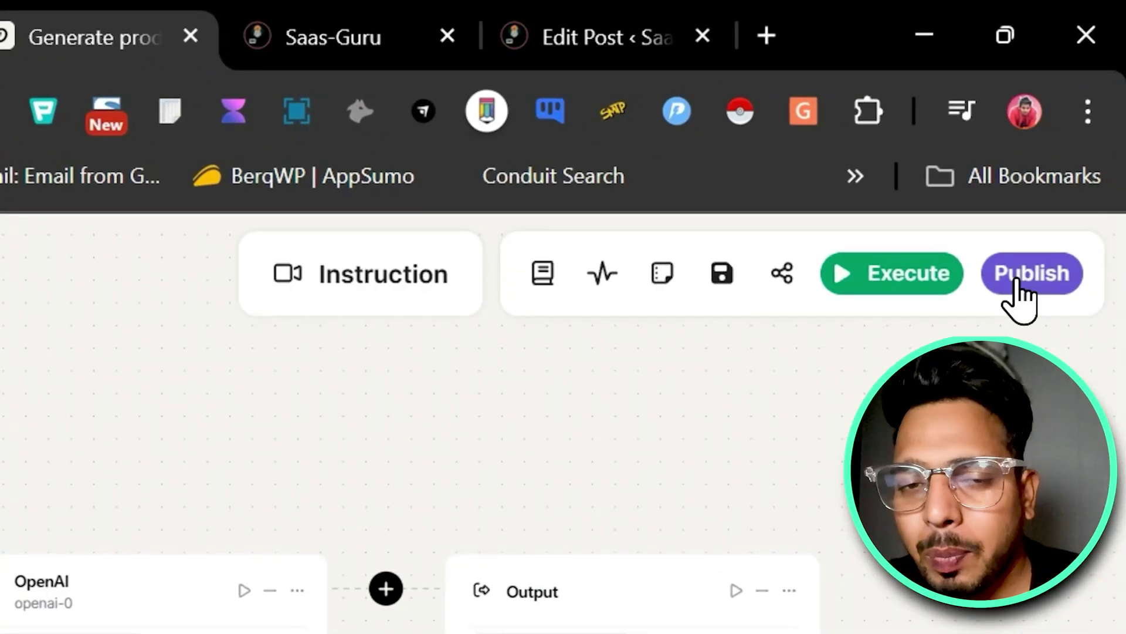
pyautogui.click(1019, 289)
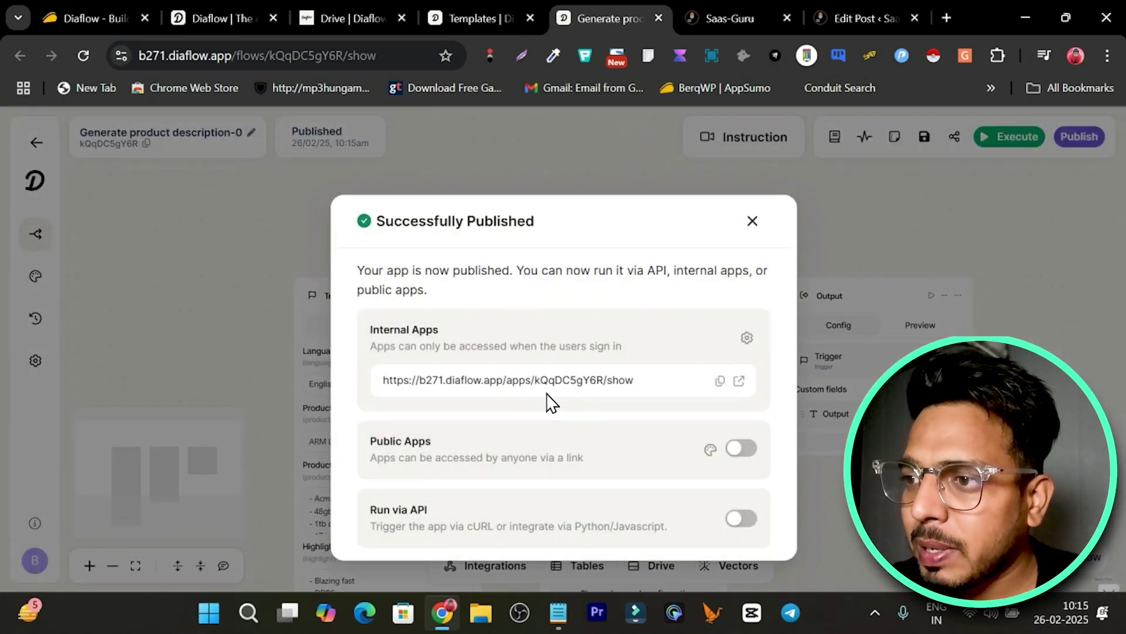
# - Open the published app in a new tab and inspect its Product name, specs, Highlight and SEO keywords fields
pyautogui.click(739, 381)
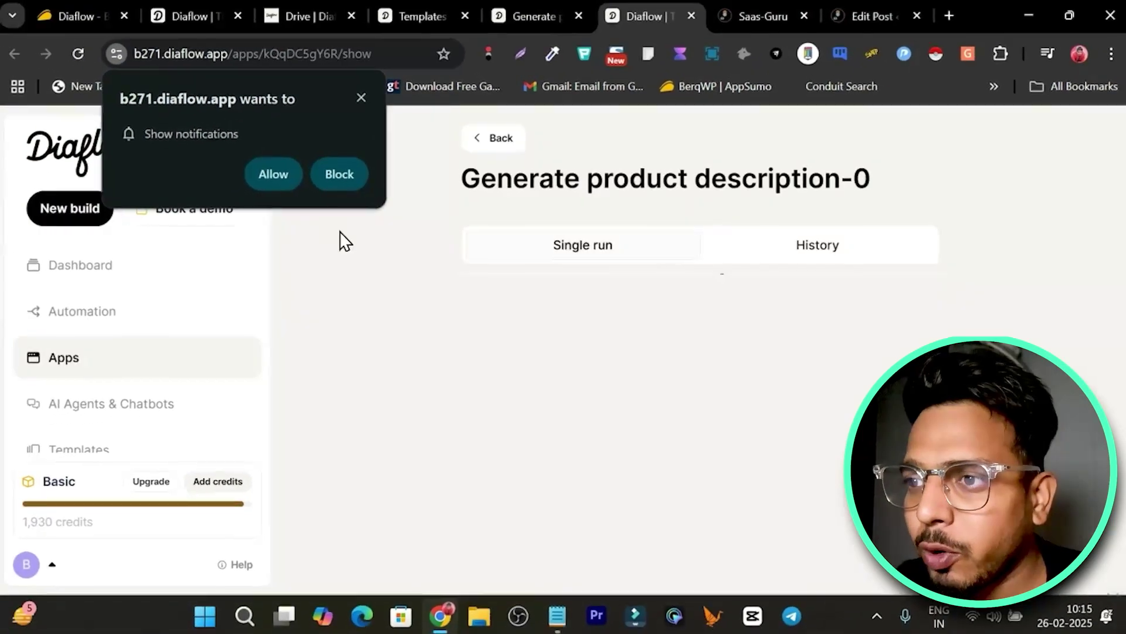
pyautogui.click(362, 98)
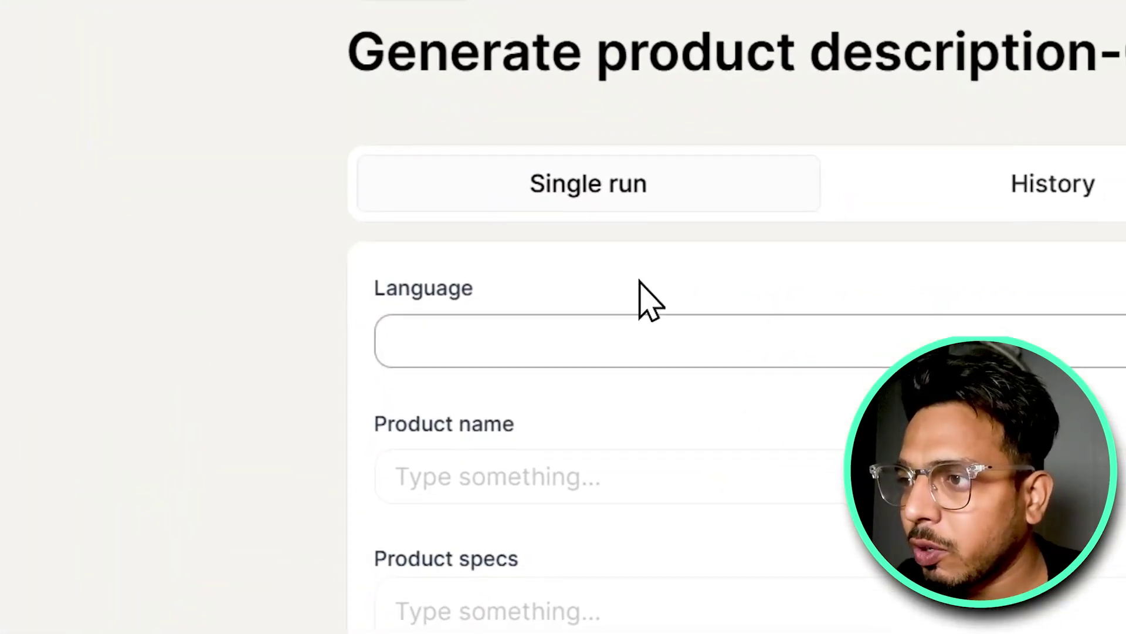
pyautogui.scroll(-5, 284, 316)
pyautogui.scroll(3, 294, 315)
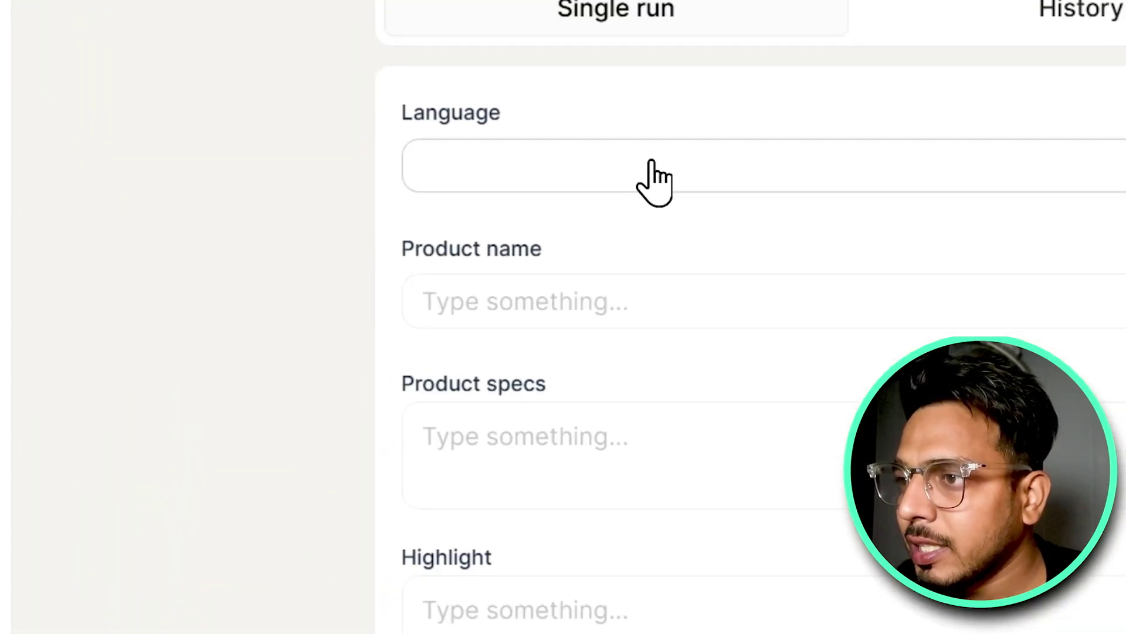
pyautogui.click(593, 325)
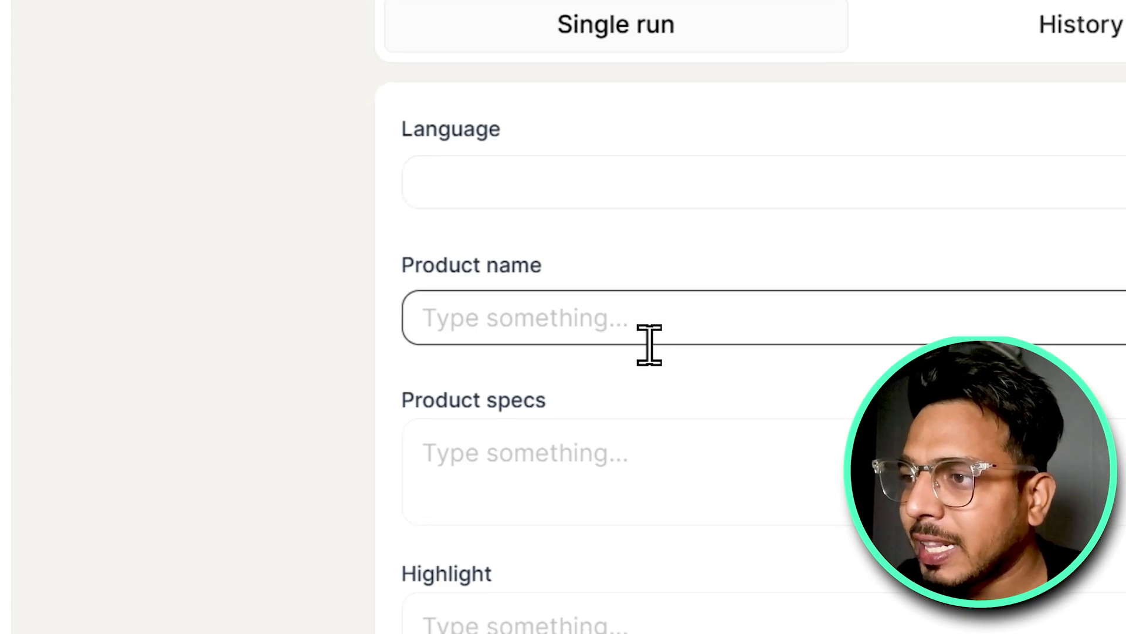
pyautogui.click(628, 470)
pyautogui.click(590, 616)
pyautogui.scroll(-1, 648, 630)
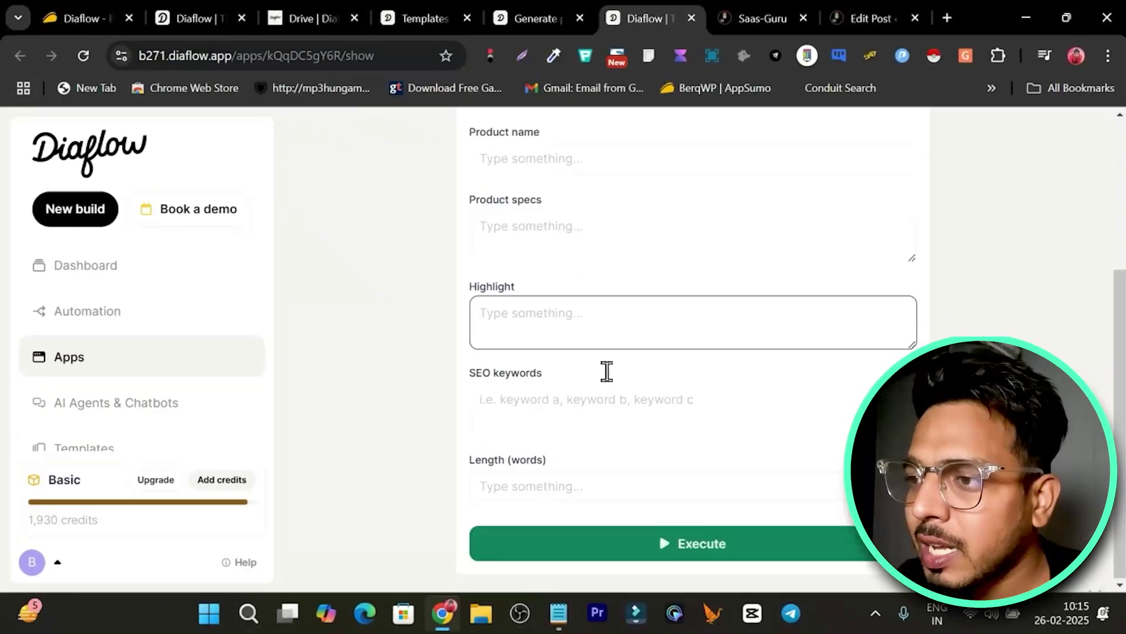
pyautogui.click(594, 420)
pyautogui.scroll(4, 634, 487)
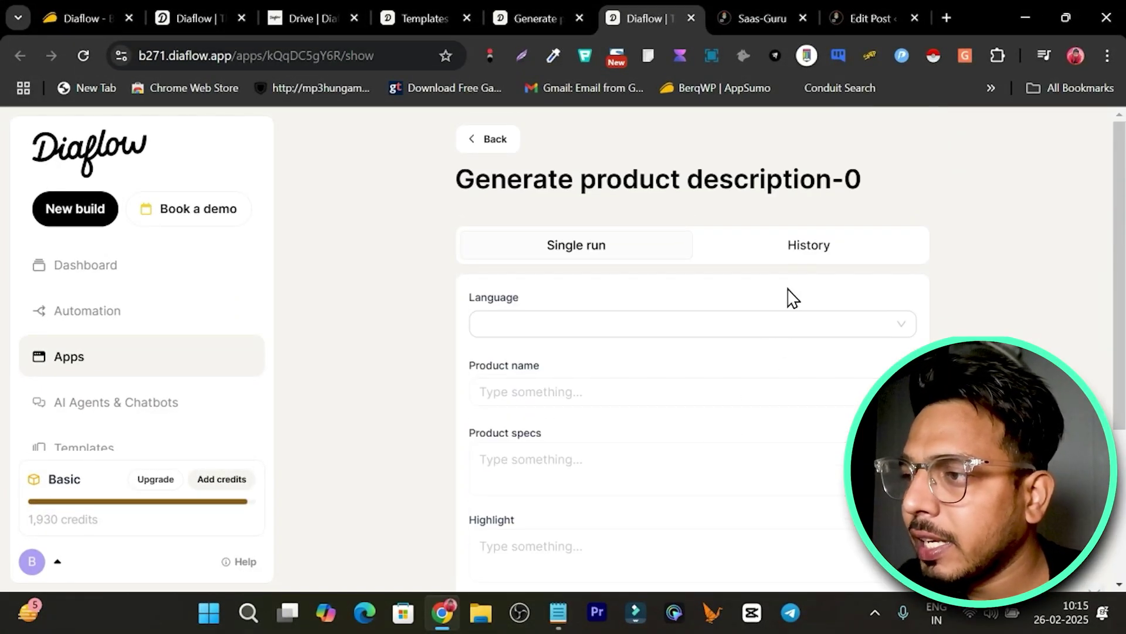
pyautogui.scroll(-3, 646, 329)
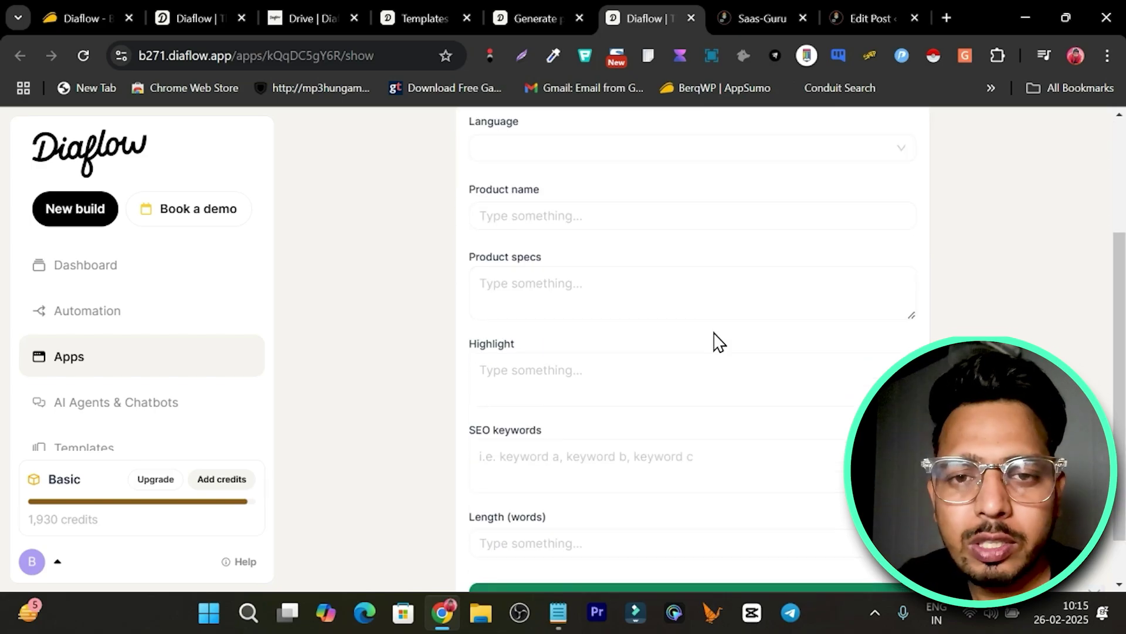
pyautogui.scroll(3, 715, 340)
# - Cycle through the open Diaflow tabs and go to the workspace Dashboard
pyautogui.click(537, 7)
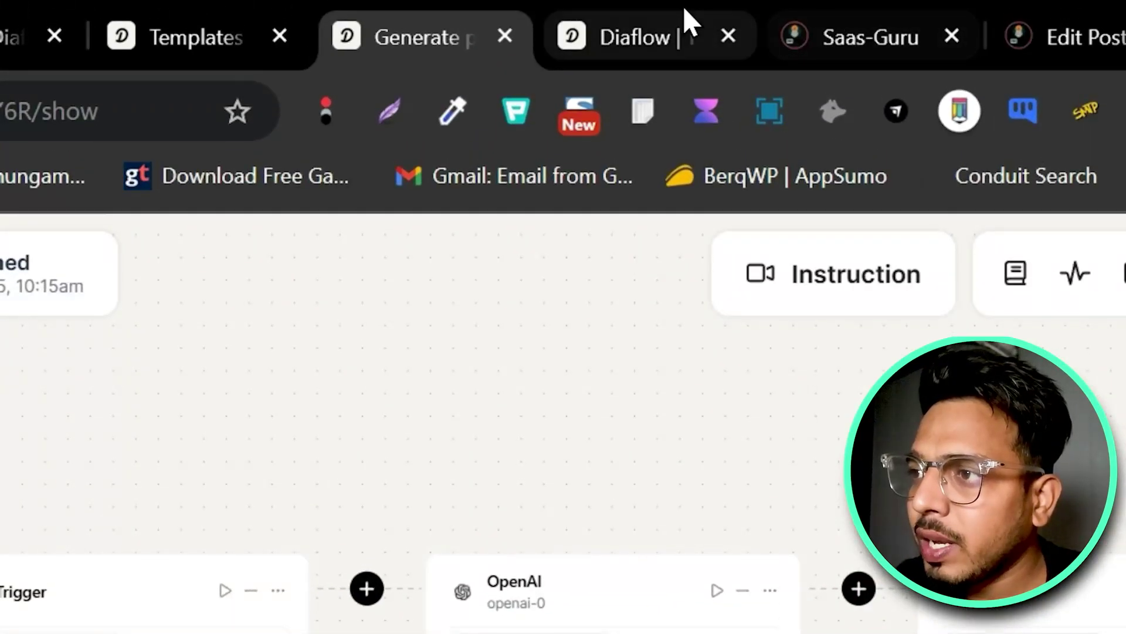
pyautogui.click(691, 27)
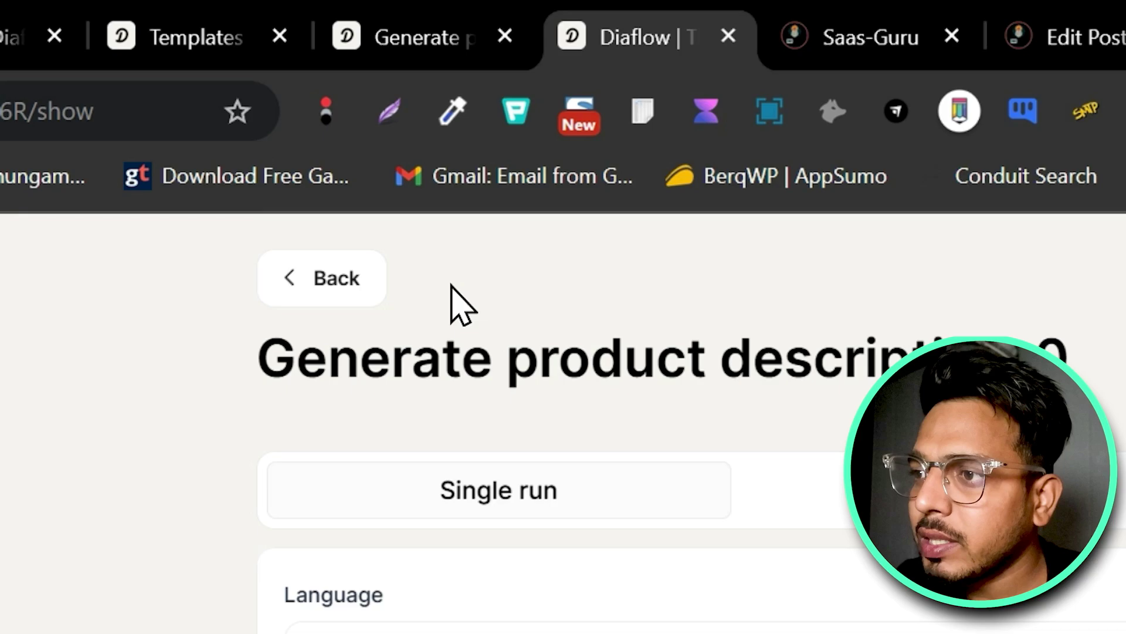
pyautogui.click(453, 23)
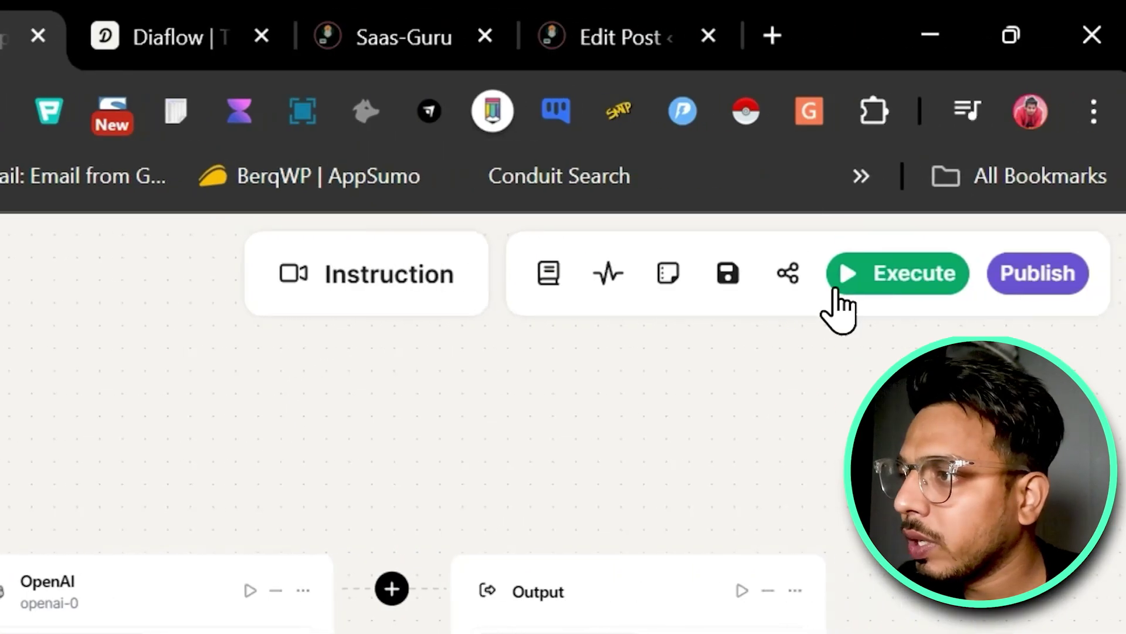
pyautogui.click(305, 23)
pyautogui.click(24, 27)
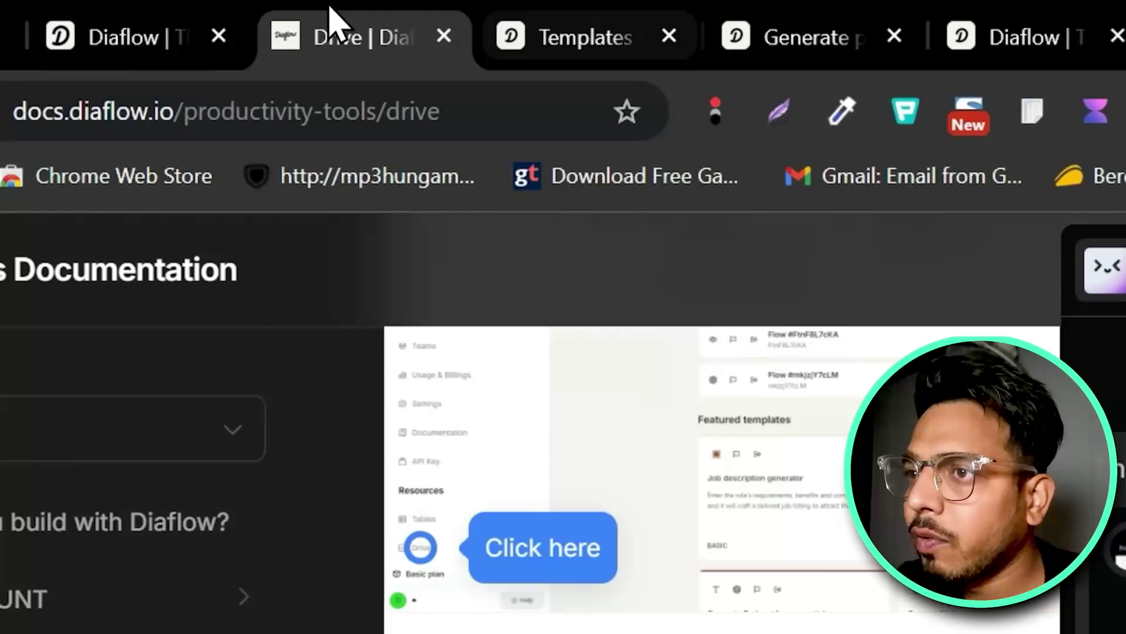
pyautogui.click(59, 36)
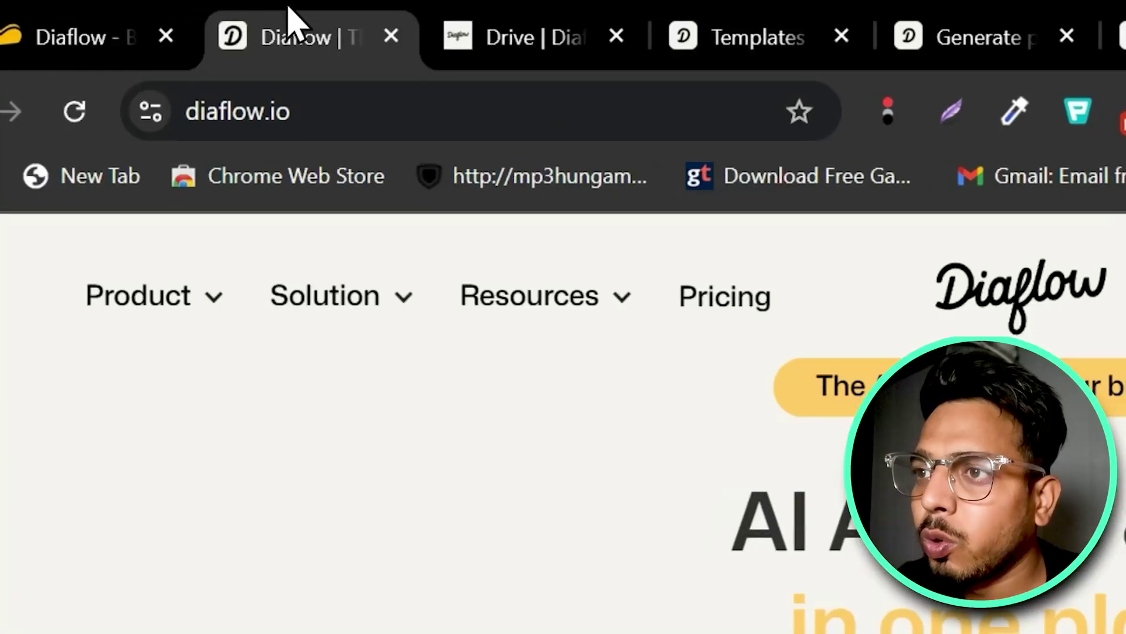
pyautogui.click(1123, 37)
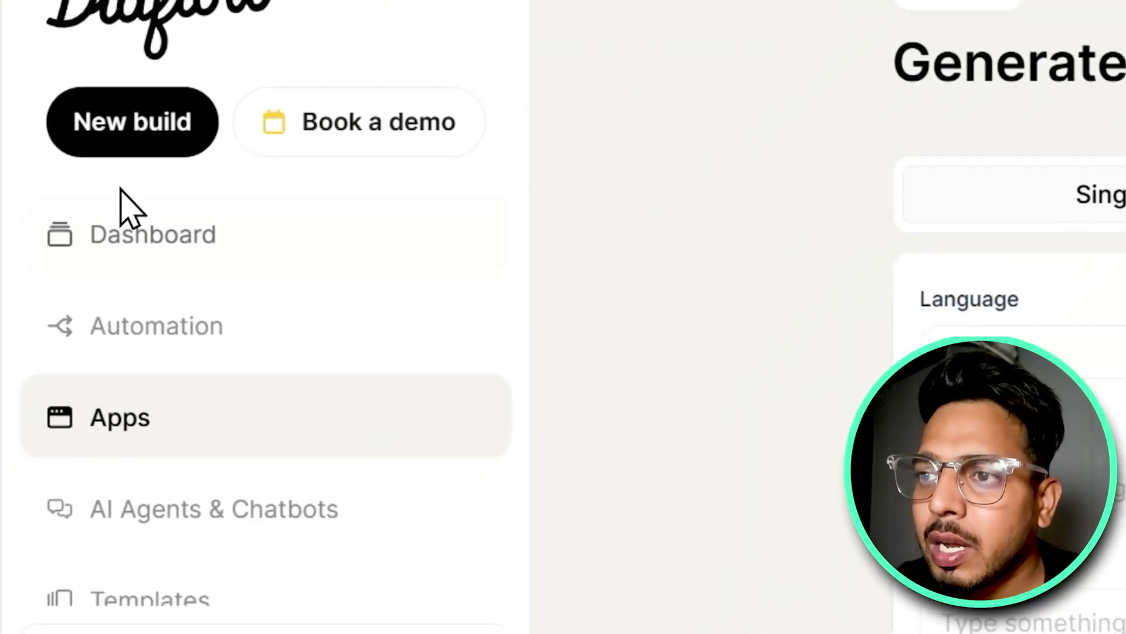
pyautogui.click(98, 235)
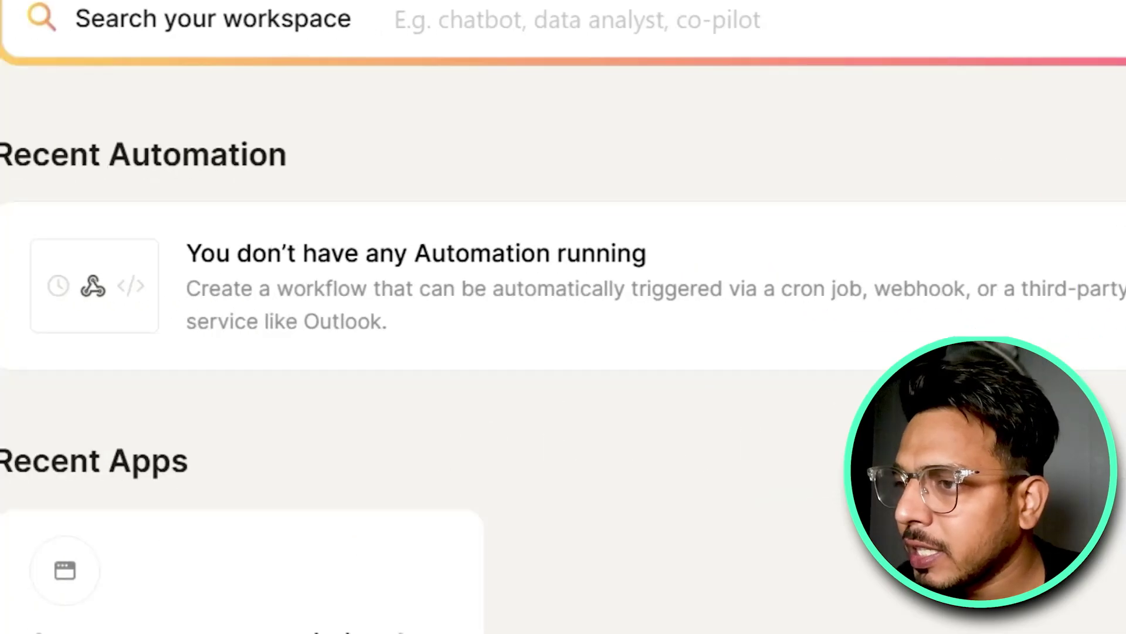
# - Open Publish Management from the app card's menu and switch on Public Apps access
pyautogui.scroll(-6, 540, 461)
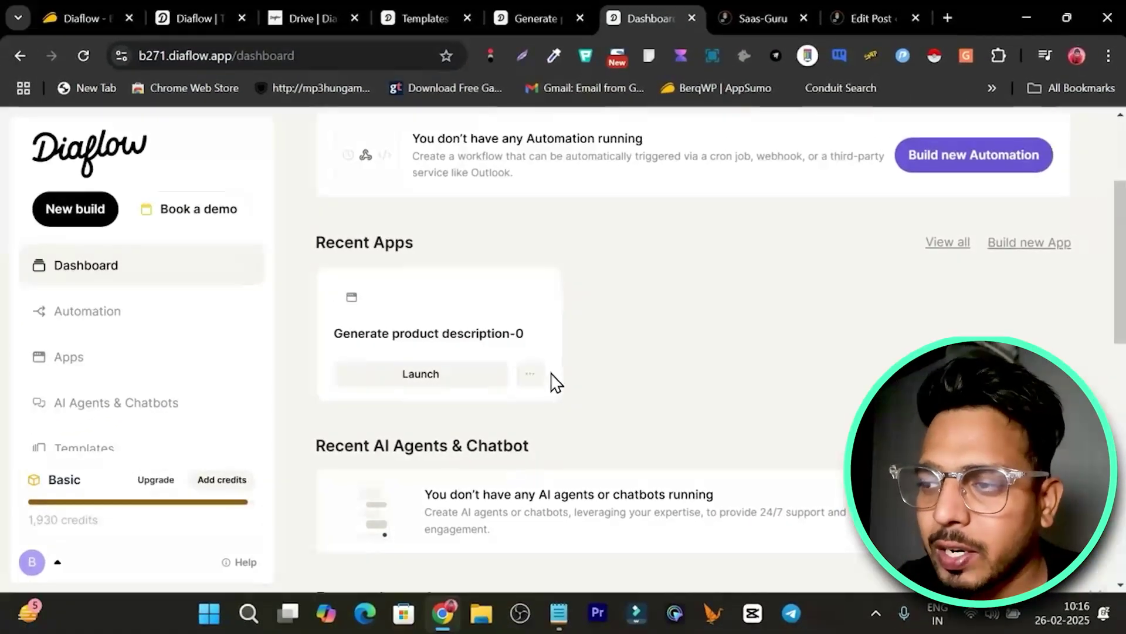
pyautogui.click(598, 382)
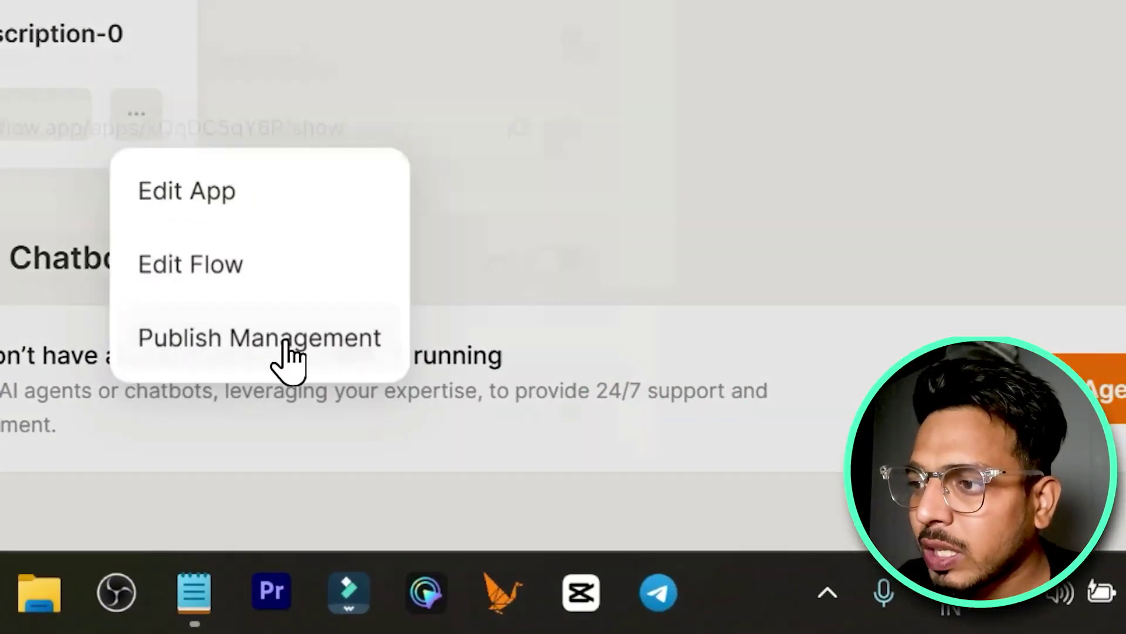
pyautogui.click(654, 405)
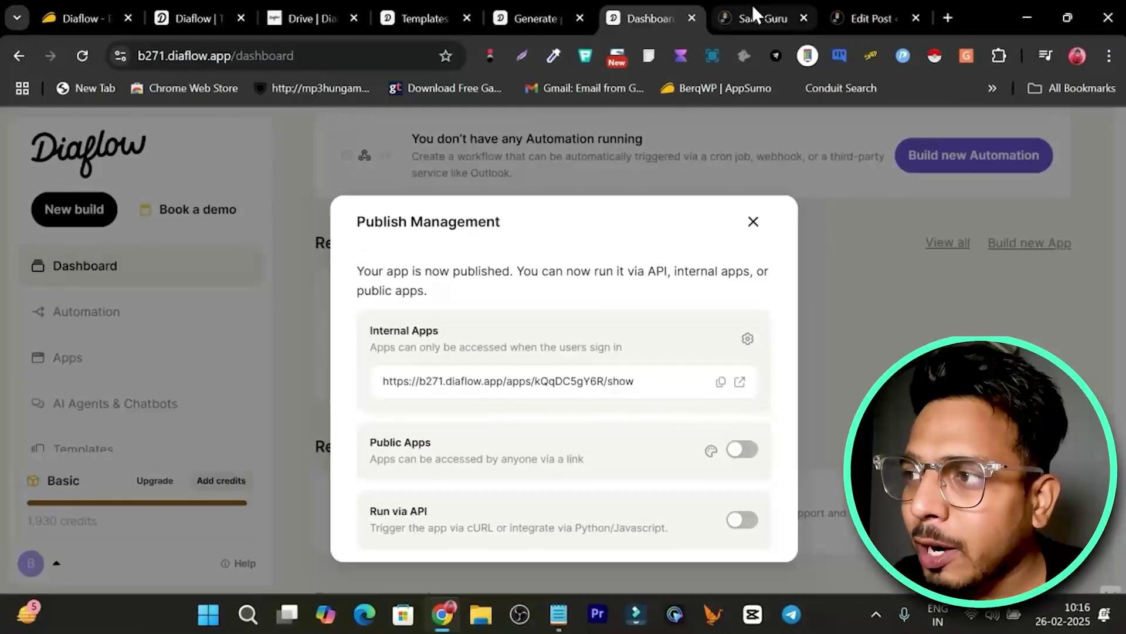
pyautogui.click(528, 18)
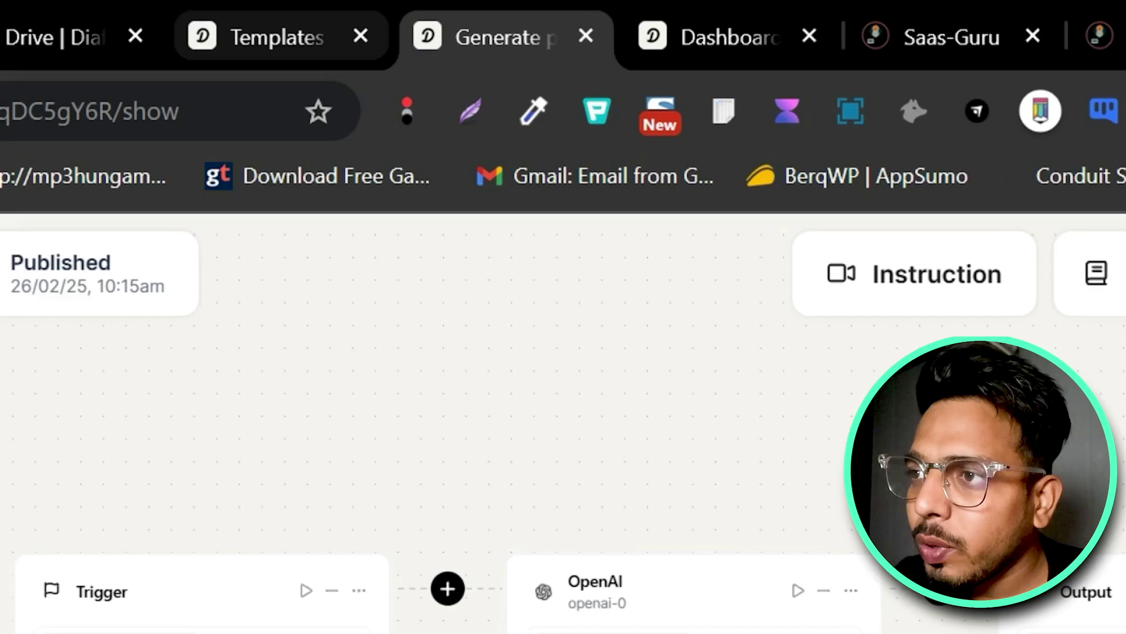
pyautogui.click(701, 35)
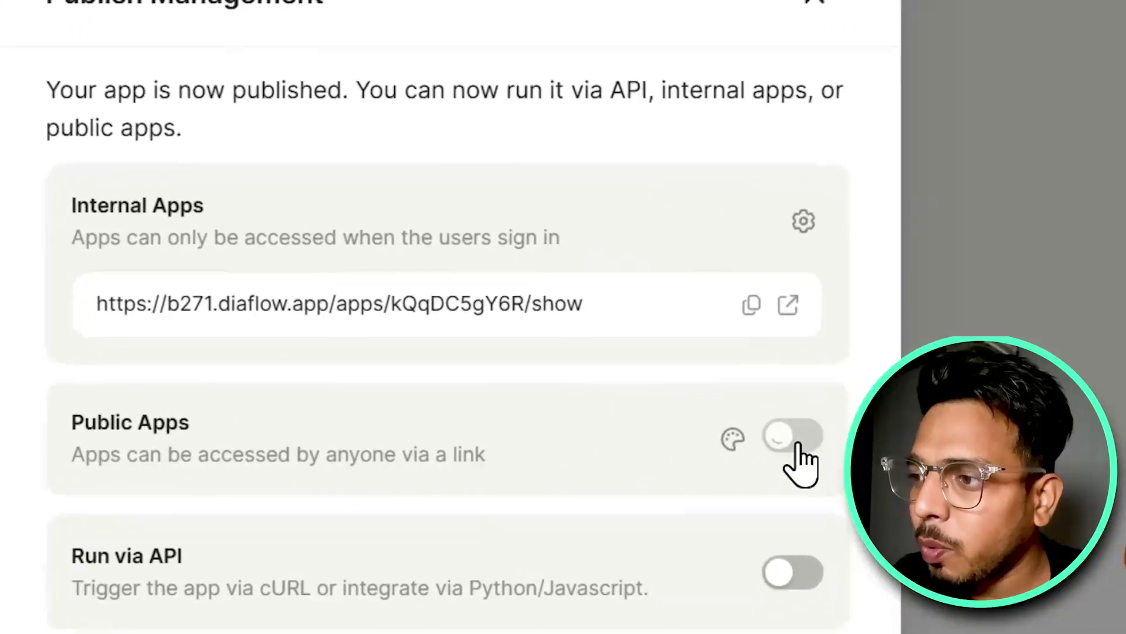
pyautogui.click(799, 438)
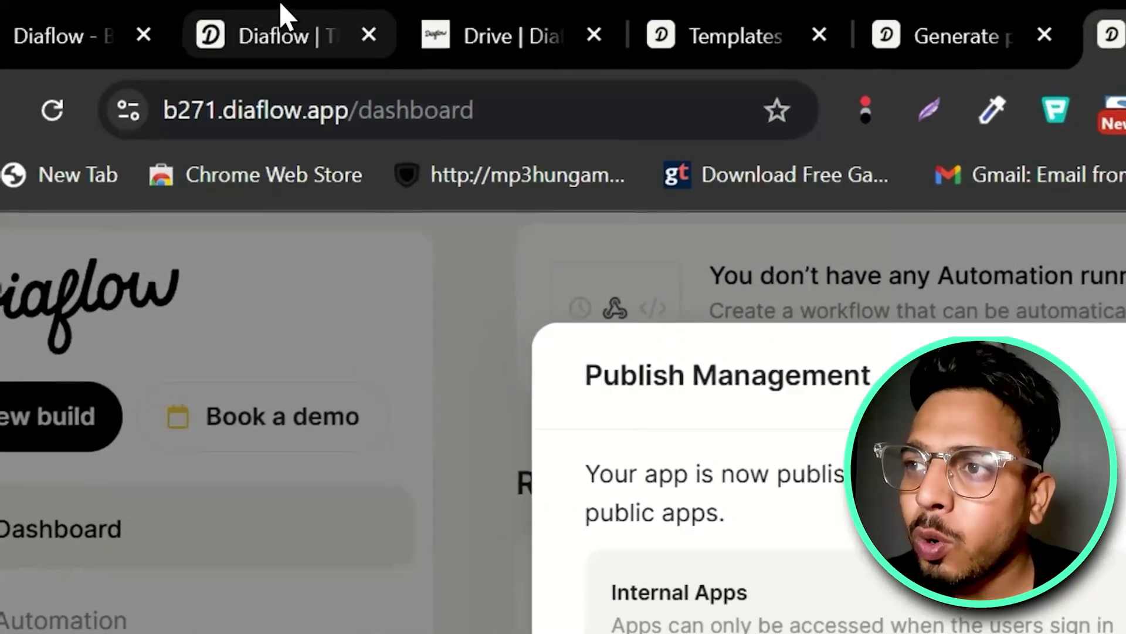
# - Bring up the Diaflow documentation's AI chat answer and scroll to its Deployment Options section
pyautogui.click(284, 51)
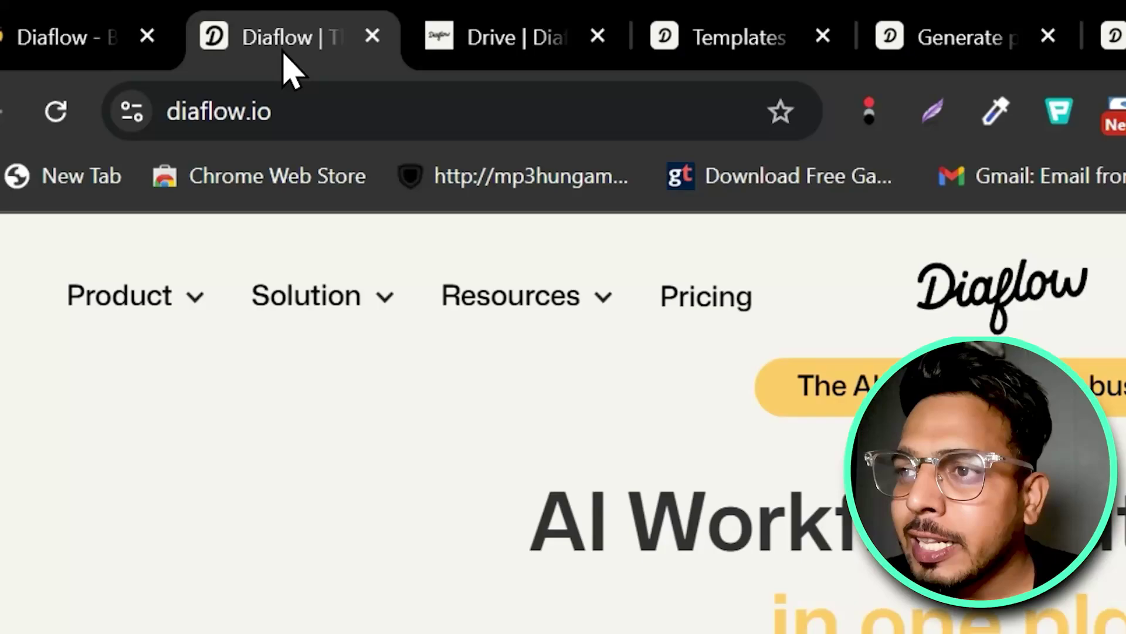
pyautogui.click(493, 27)
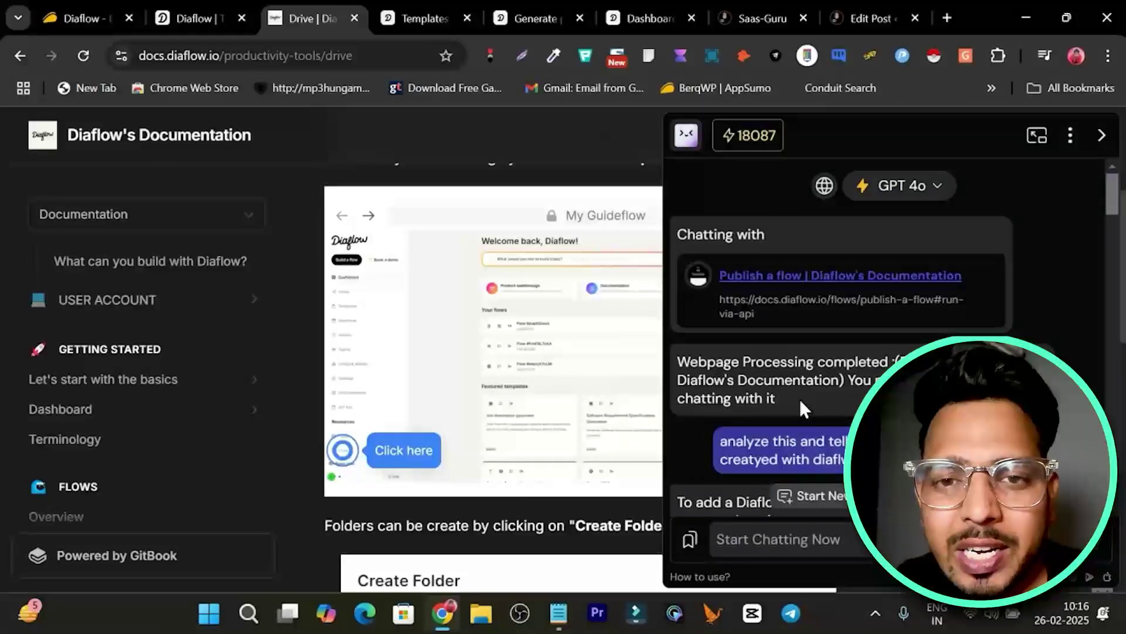
pyautogui.scroll(-5, 800, 399)
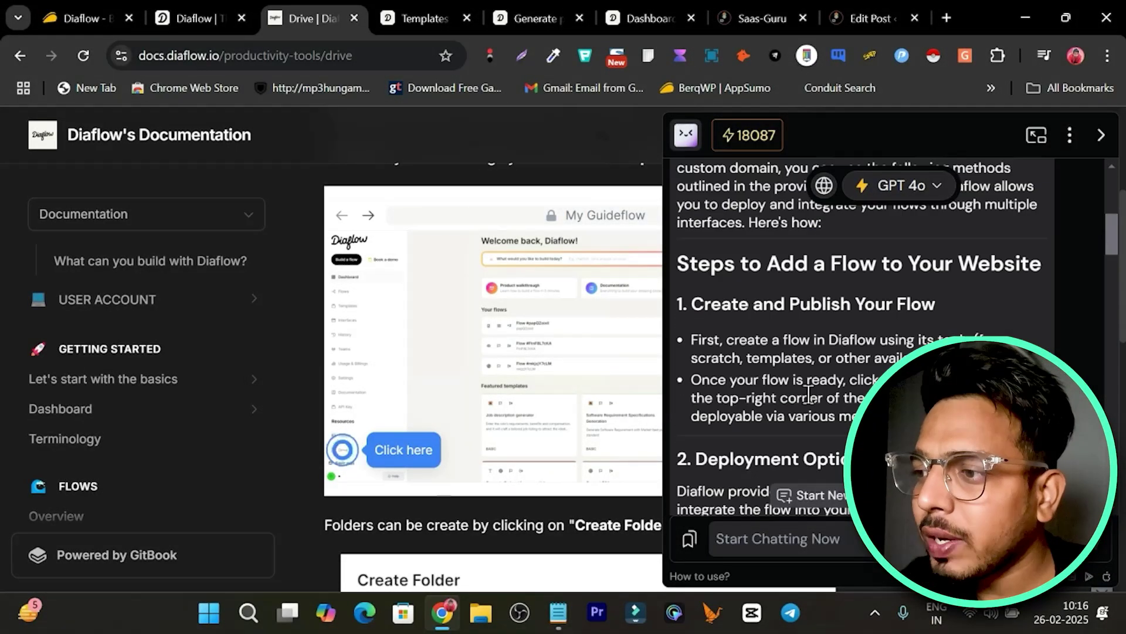
pyautogui.scroll(-3, 808, 395)
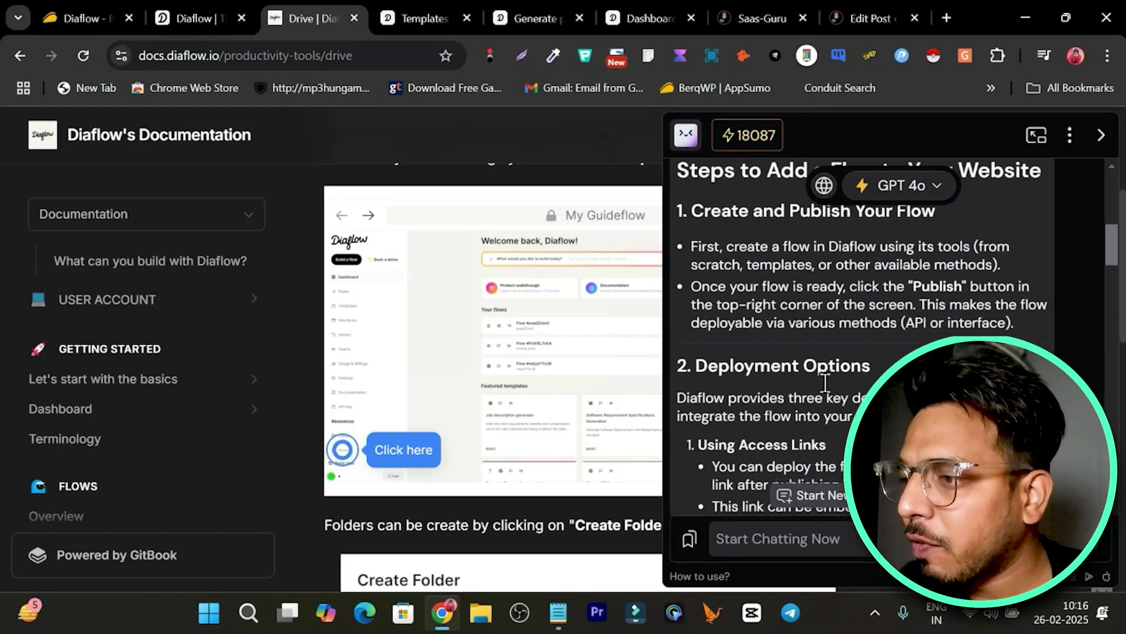
pyautogui.scroll(-2, 821, 376)
pyautogui.scroll(-2, 852, 379)
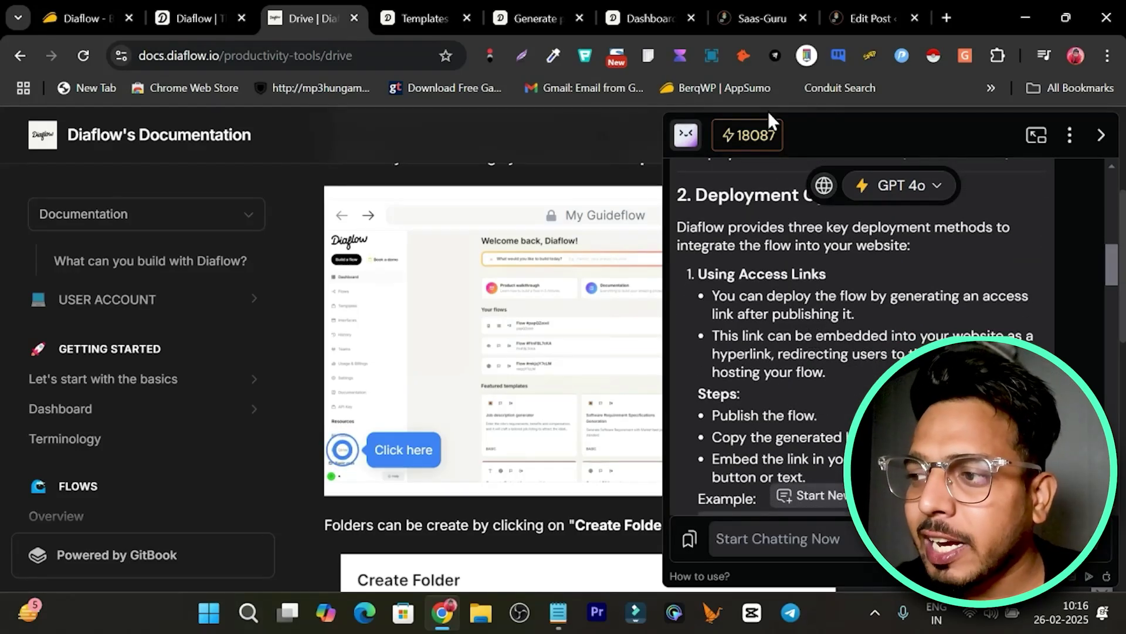
# - Recheck the app's publishing settings, then return to the chat answer's Using Web Gadgets section
pyautogui.click(629, 2)
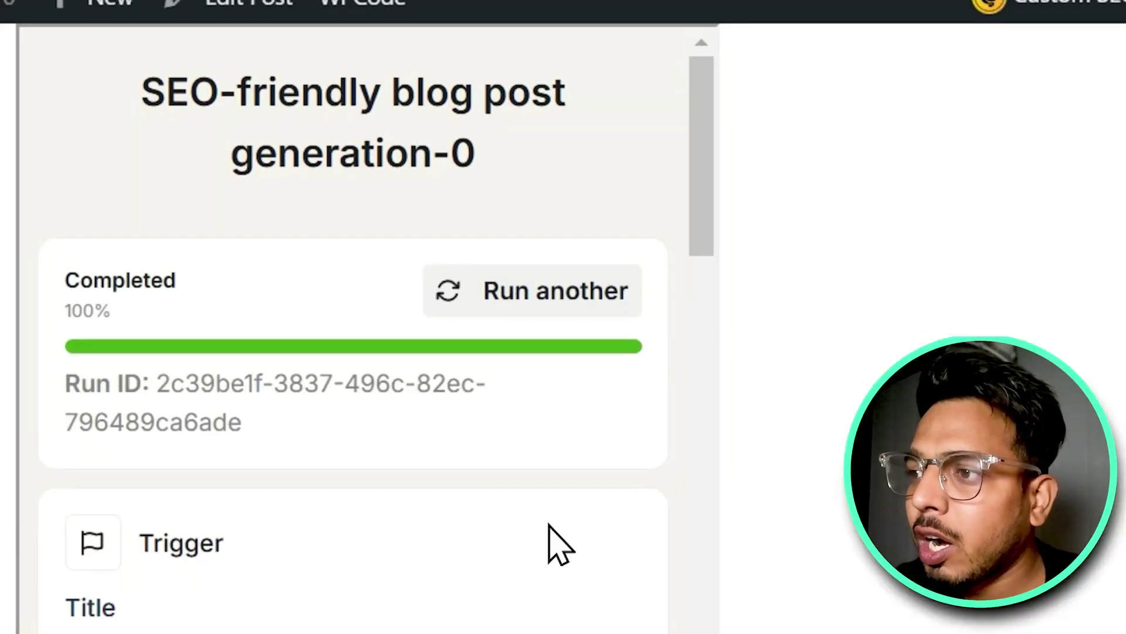
pyautogui.scroll(10, 452, 428)
pyautogui.scroll(-5, 428, 498)
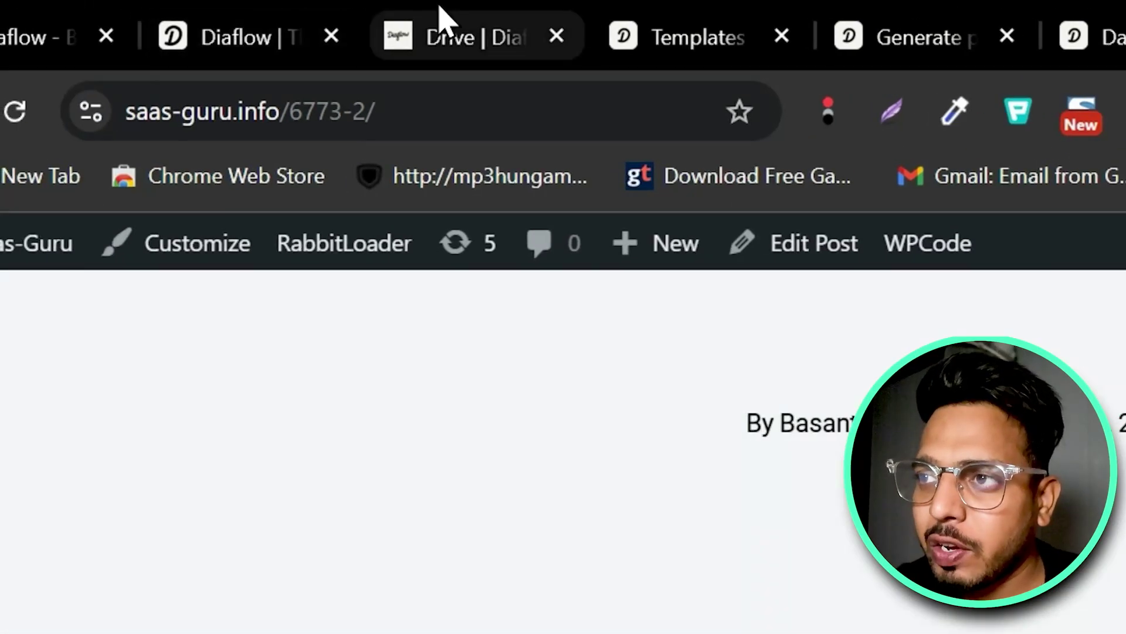
pyautogui.click(440, 20)
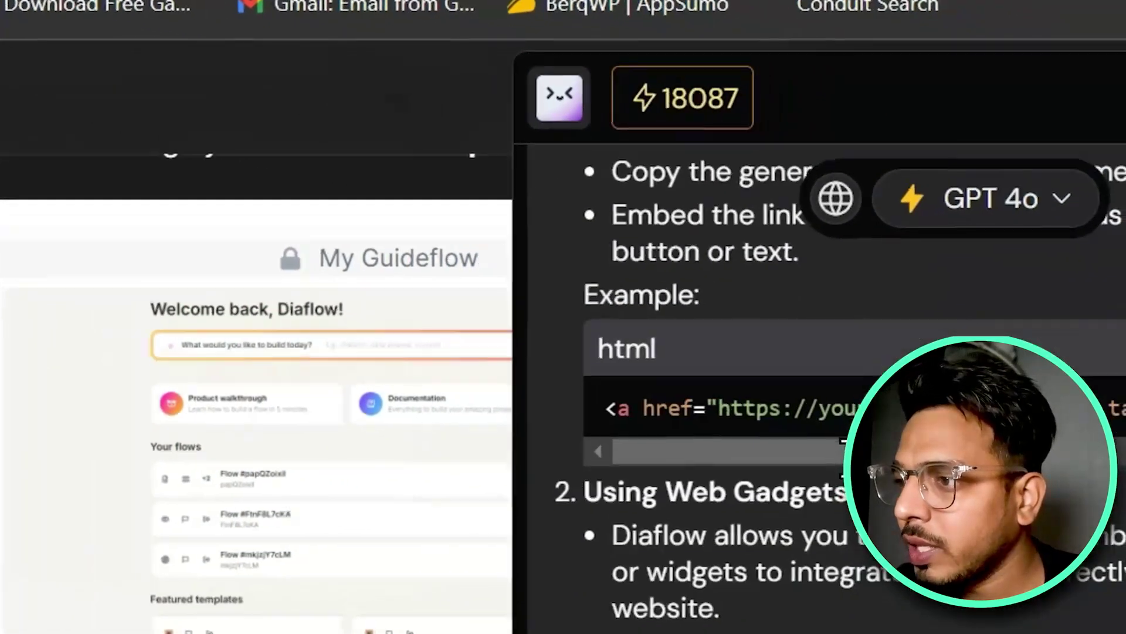
pyautogui.scroll(-5, 844, 441)
pyautogui.scroll(5, 691, 476)
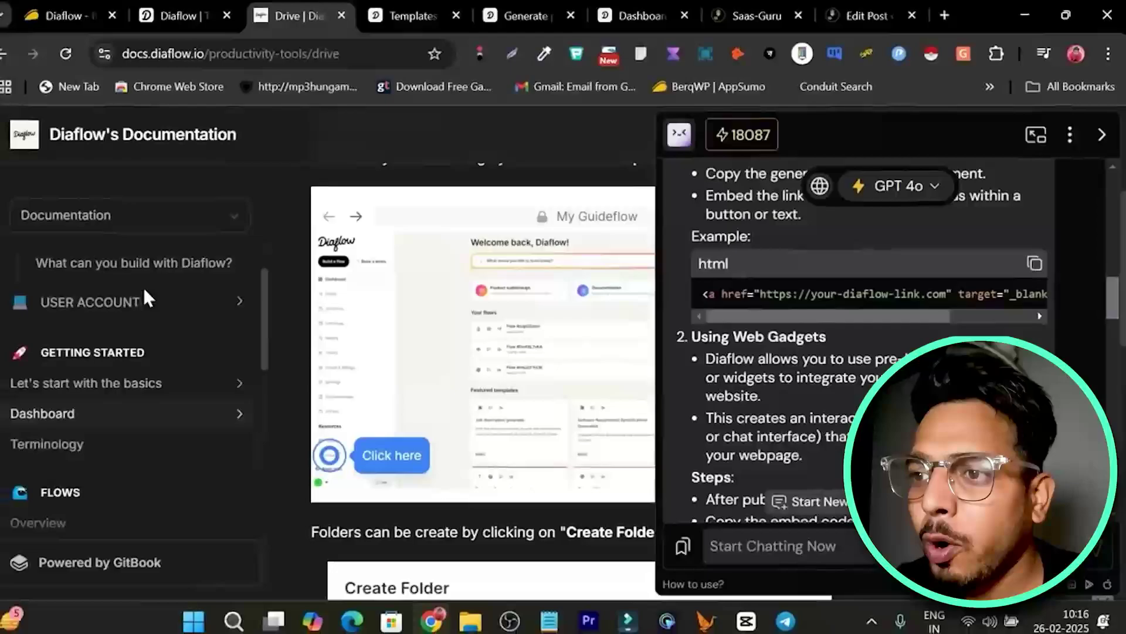
pyautogui.scroll(-3, 173, 399)
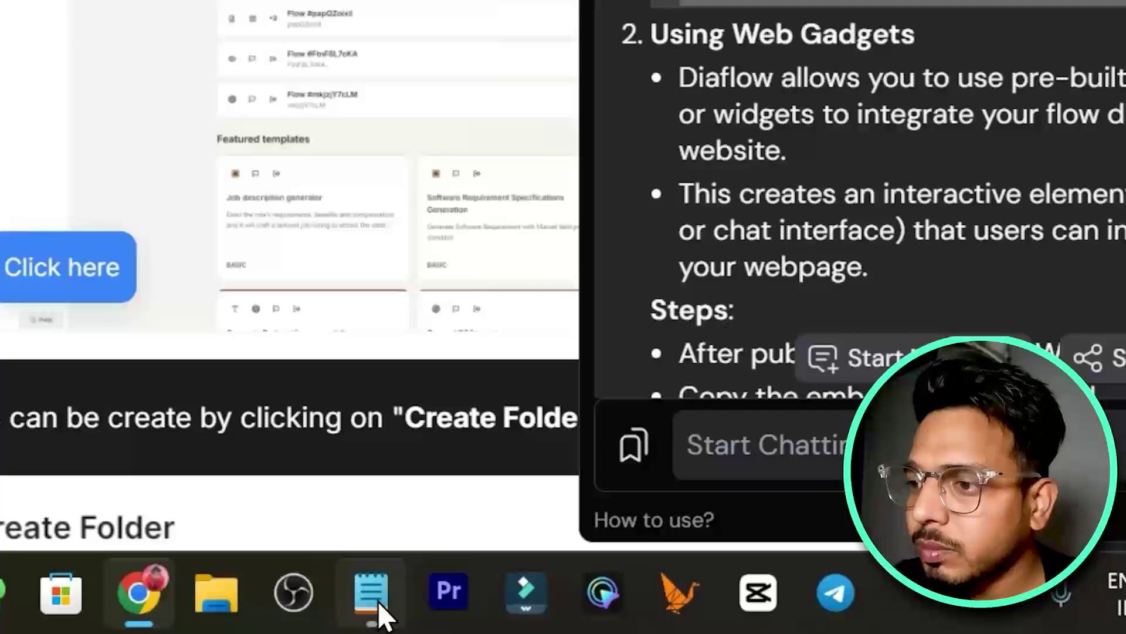
pyautogui.click(558, 613)
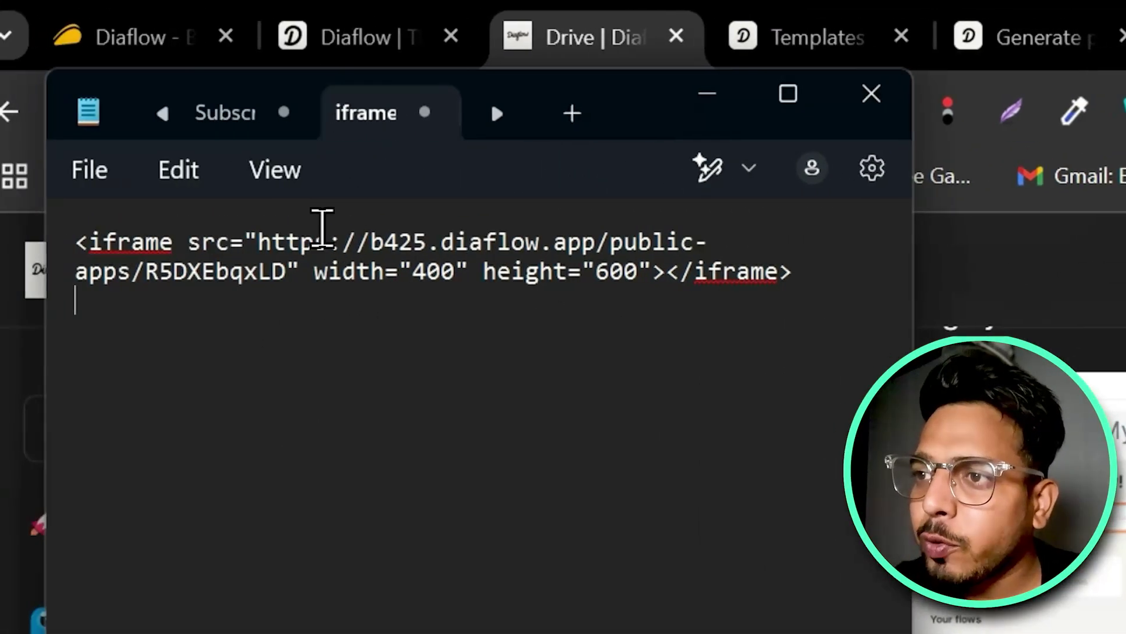
pyautogui.moveTo(292, 241); pyautogui.dragTo(309, 280)
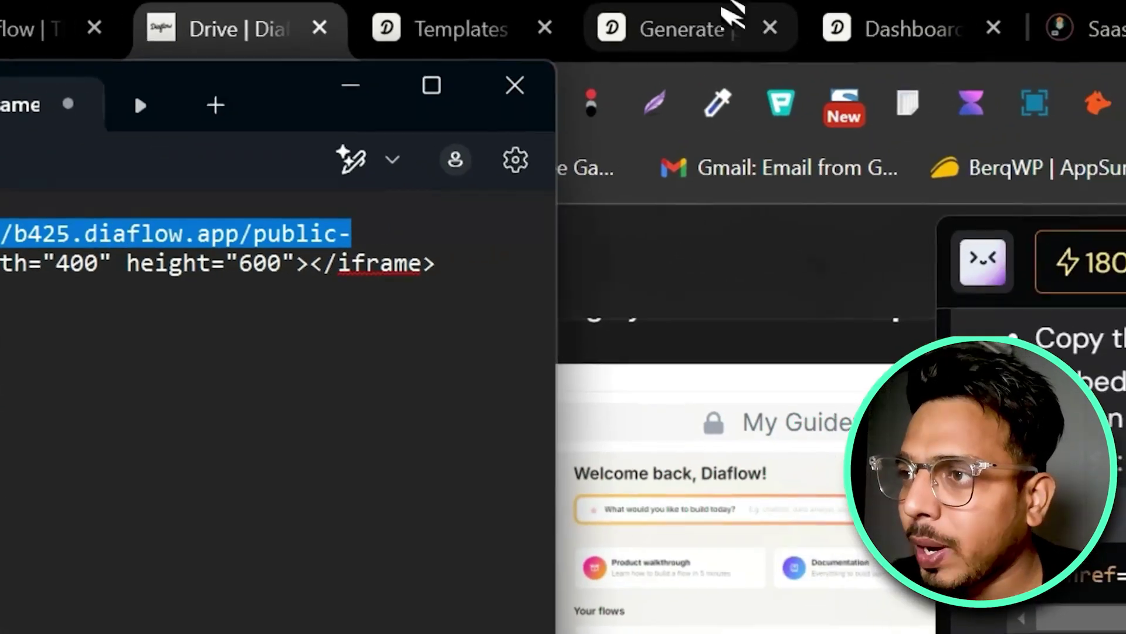
pyautogui.click(675, 24)
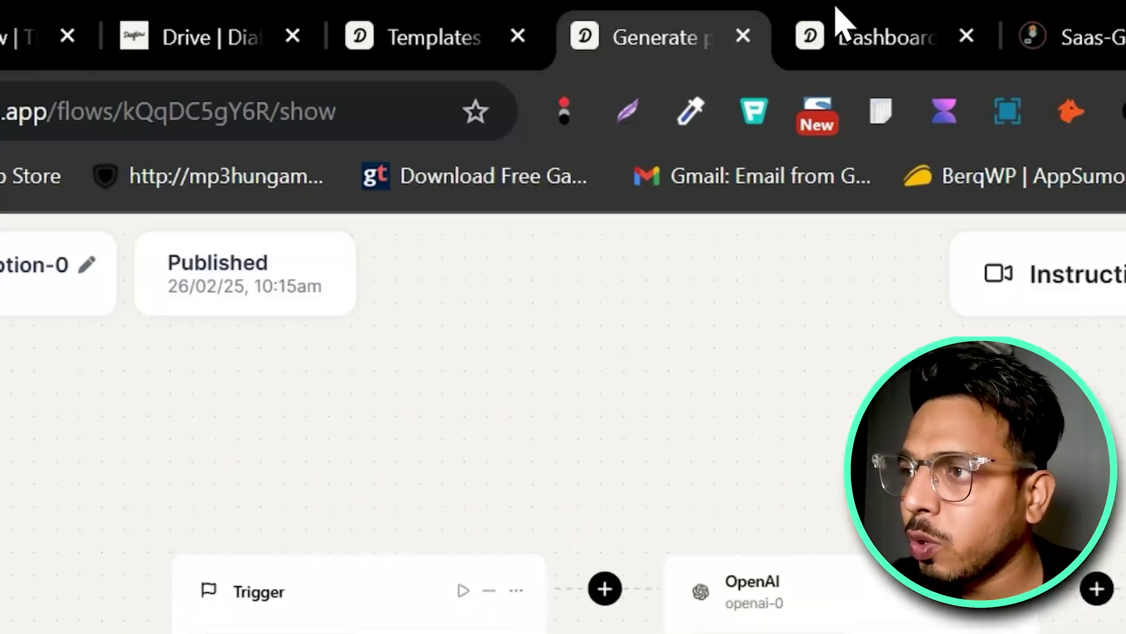
pyautogui.click(848, 24)
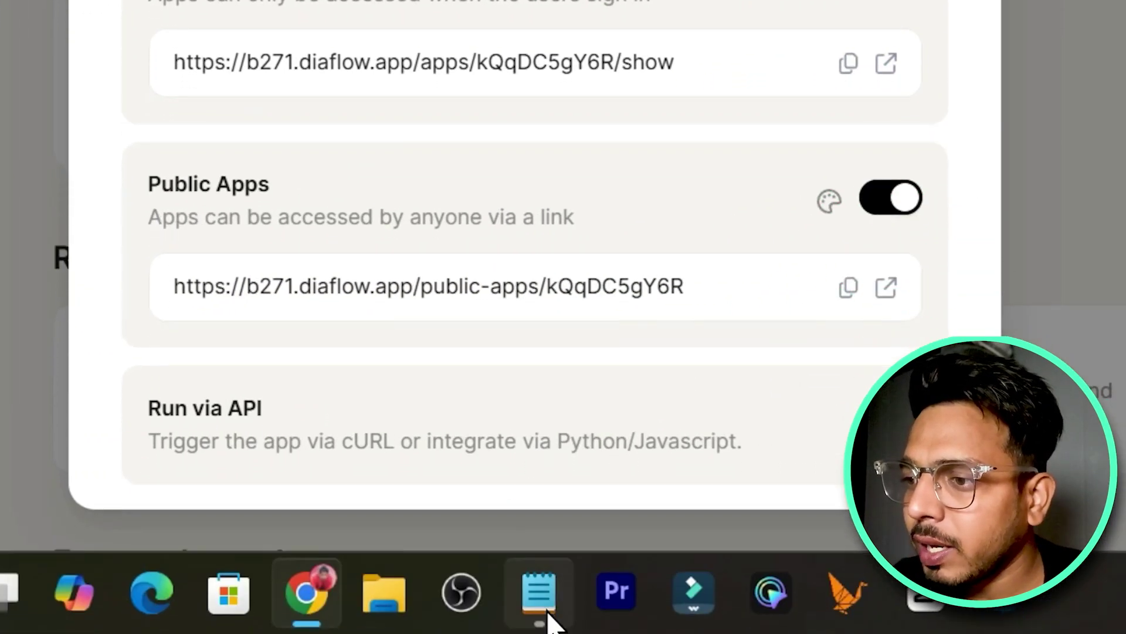
pyautogui.click(546, 607)
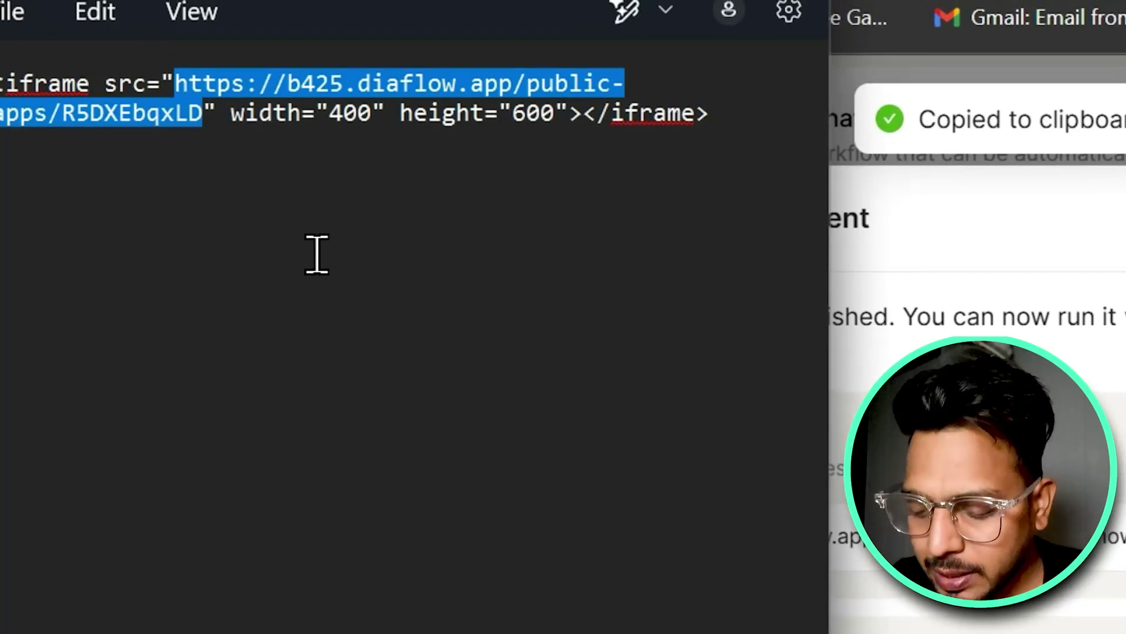
pyautogui.write('https://b271.diaflow.app/public-apps/kQqDC5gY6R')
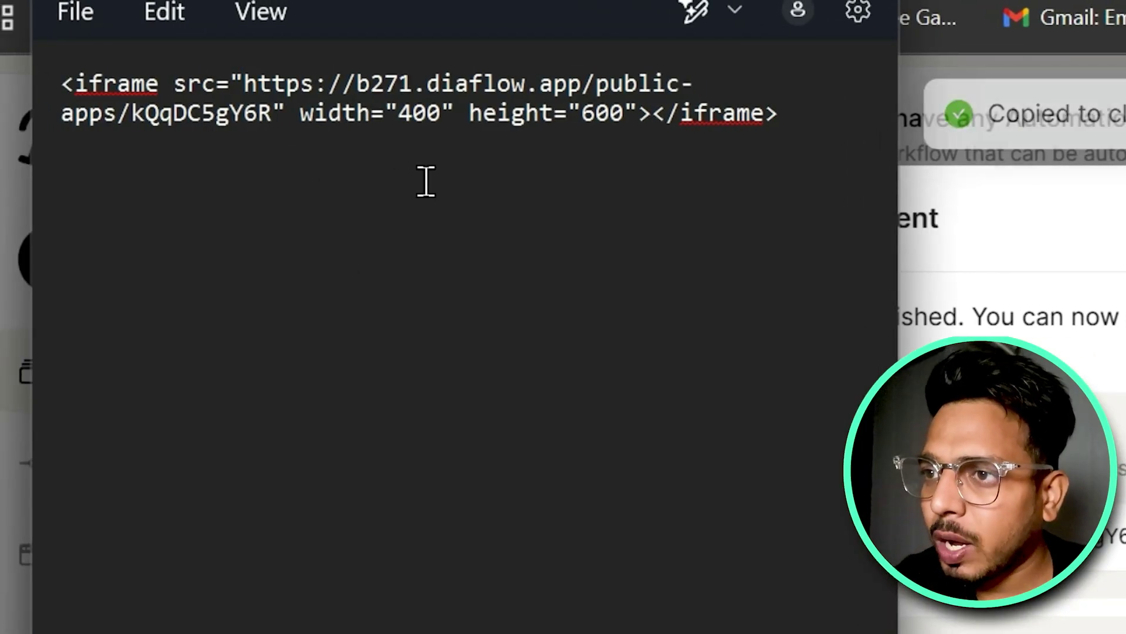
pyautogui.hotkey('ctrl', 'a')
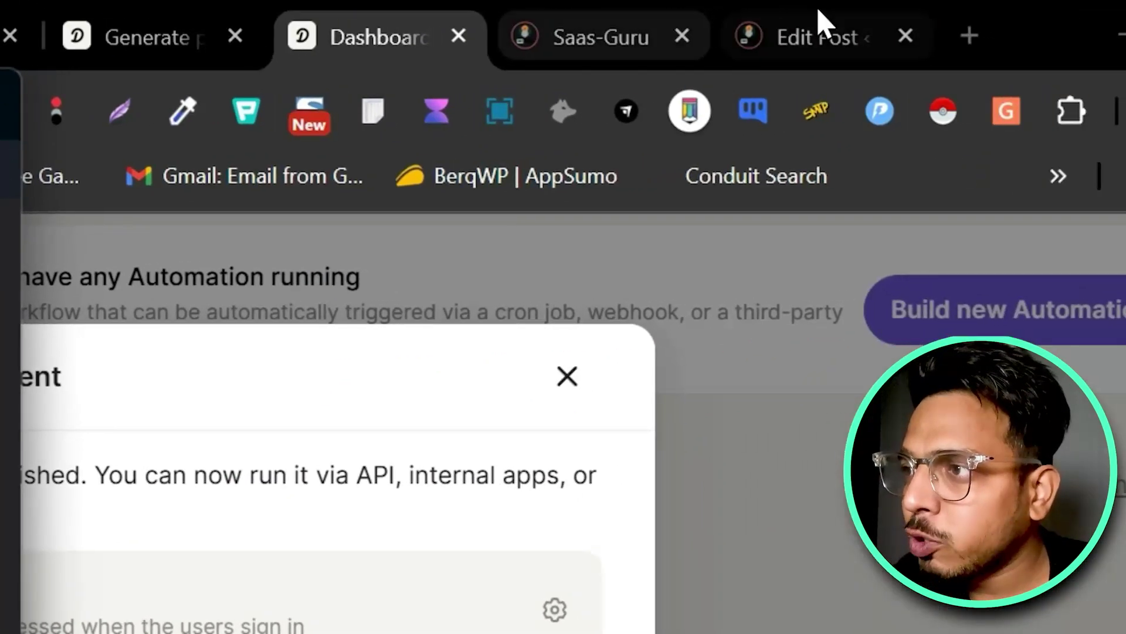
# - Replace the Custom HTML block's code with the new public-app iframe (width 400, height 600)
pyautogui.click(818, 20)
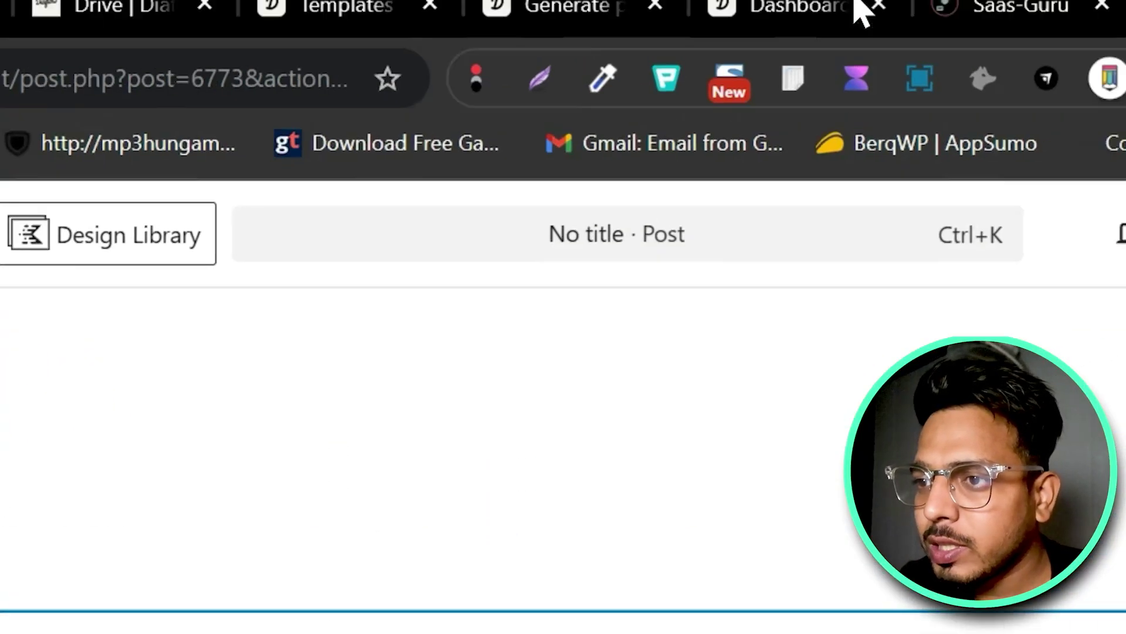
pyautogui.click(880, 12)
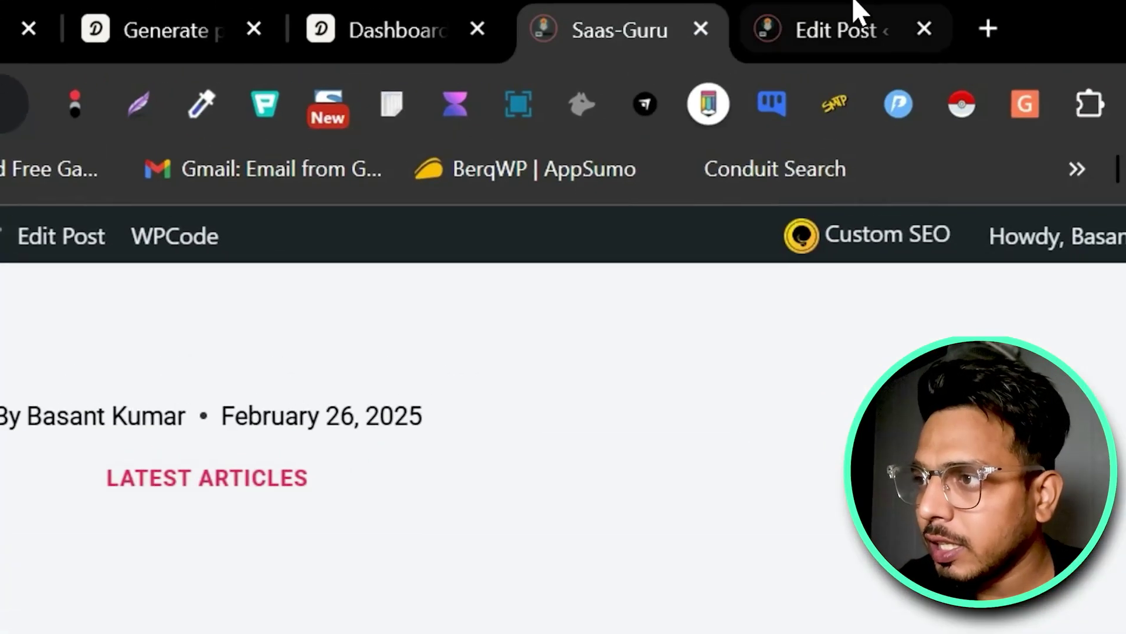
pyautogui.click(1103, 34)
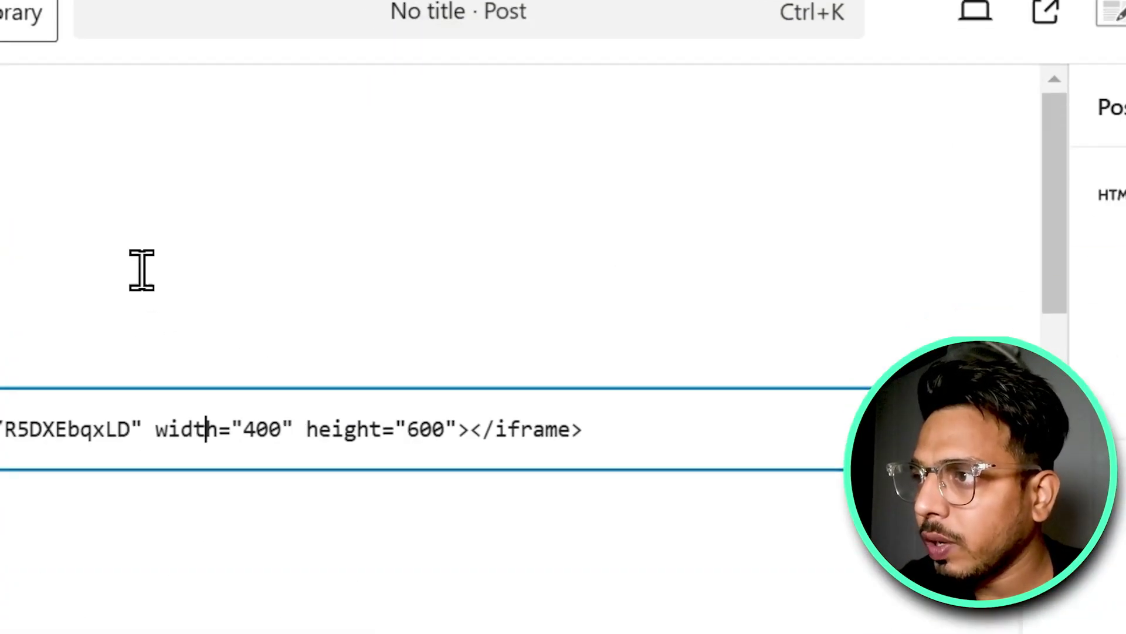
pyautogui.hotkey('ctrl', 'a')
pyautogui.hotkey('ctrl', 'v')
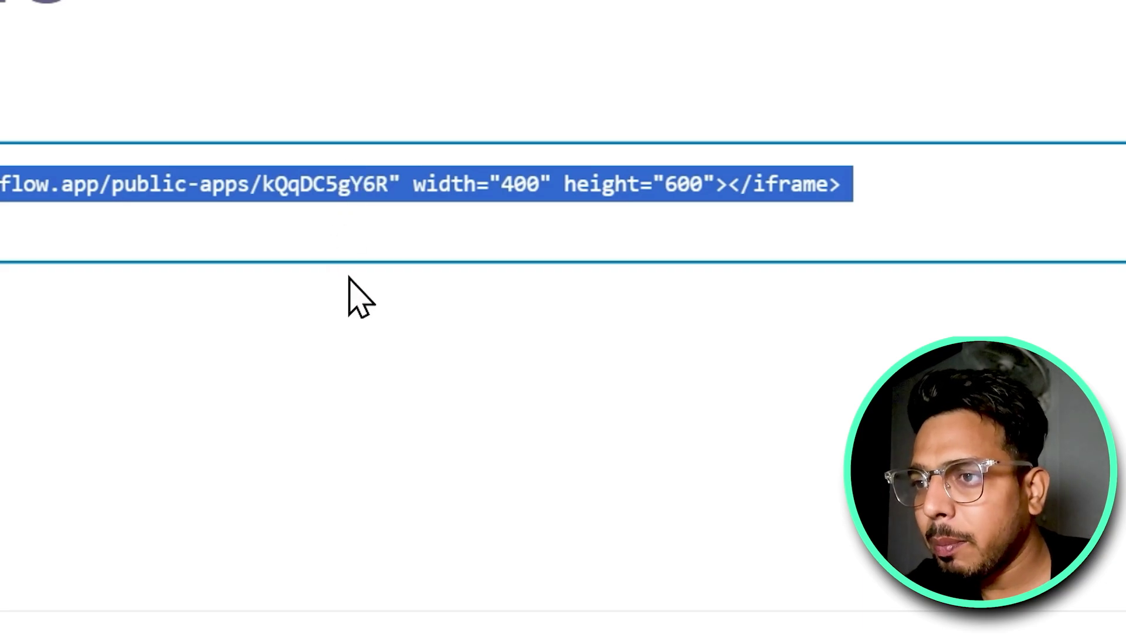
pyautogui.click(581, 221)
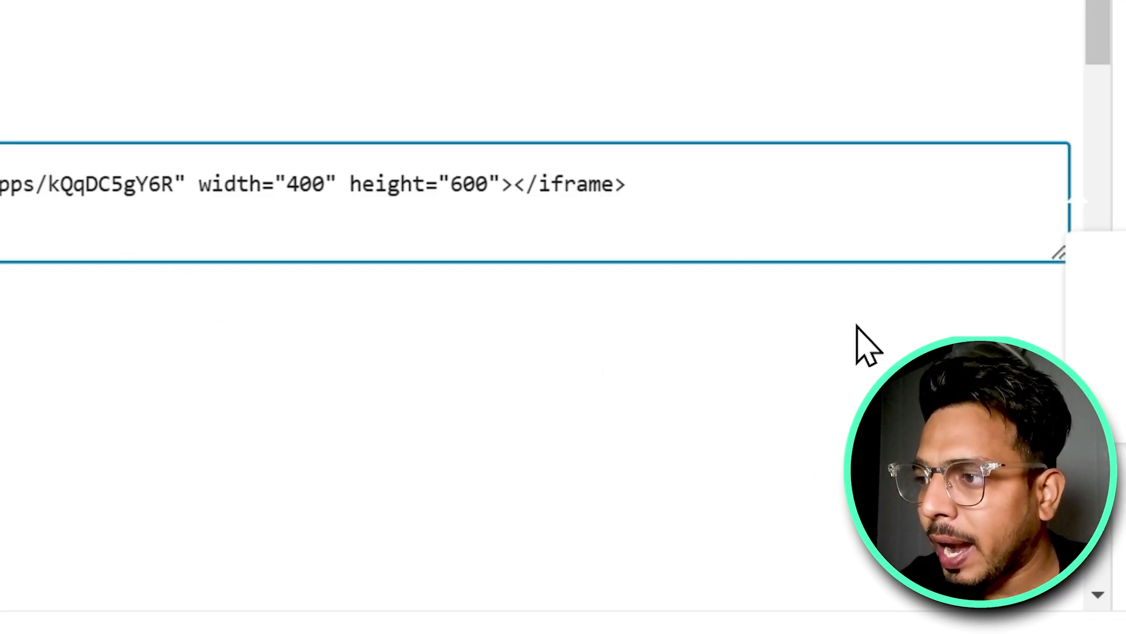
# - Save the WordPress post draft
pyautogui.click(1049, 346)
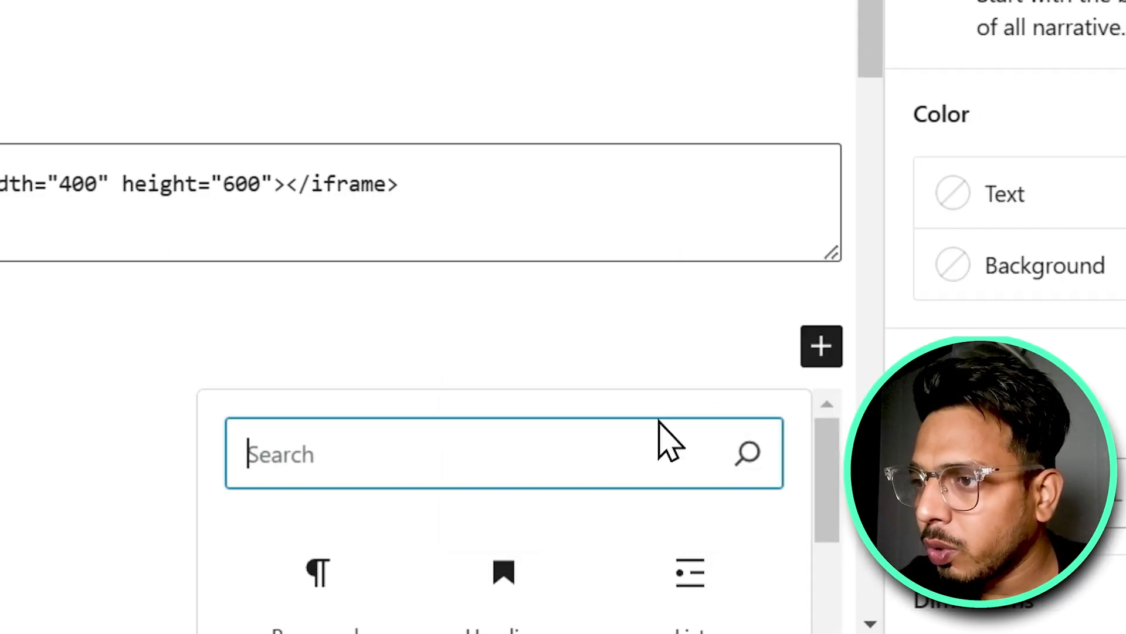
pyautogui.click(337, 367)
pyautogui.click(976, 272)
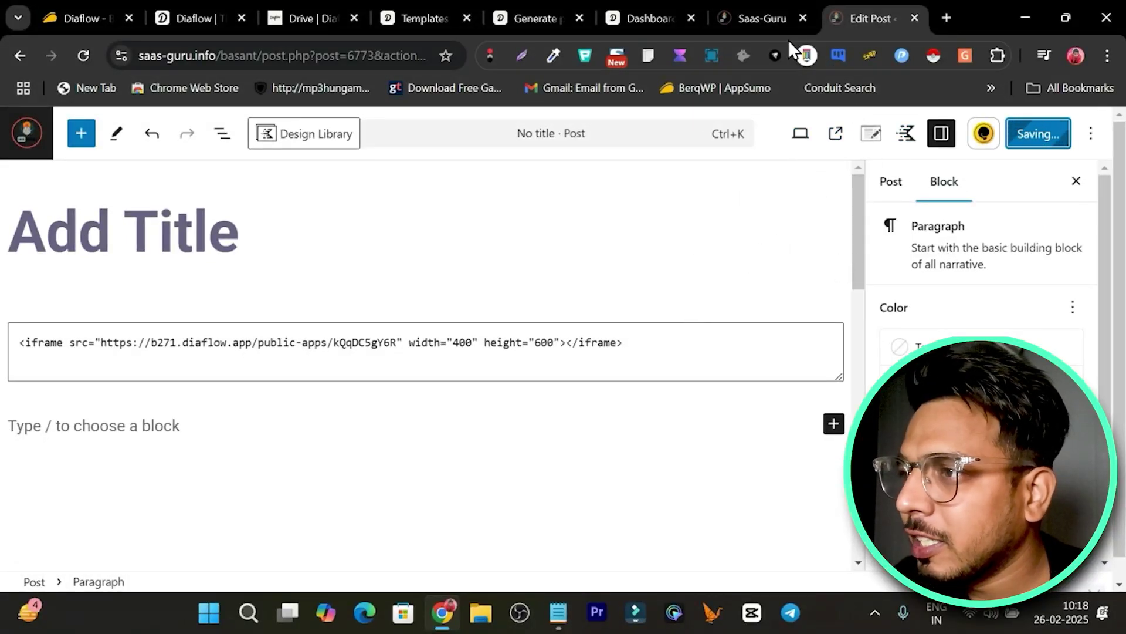
# - Reload the live Saas-Guru post, check the embedded product description form, and go back to Diaflow
pyautogui.click(780, 18)
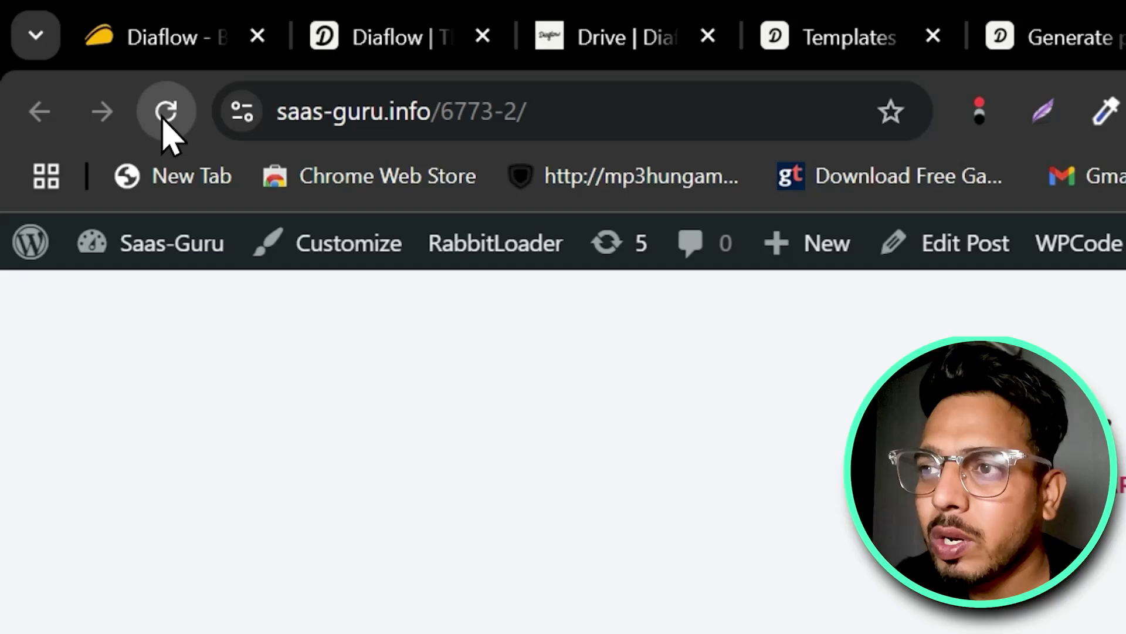
pyautogui.click(164, 114)
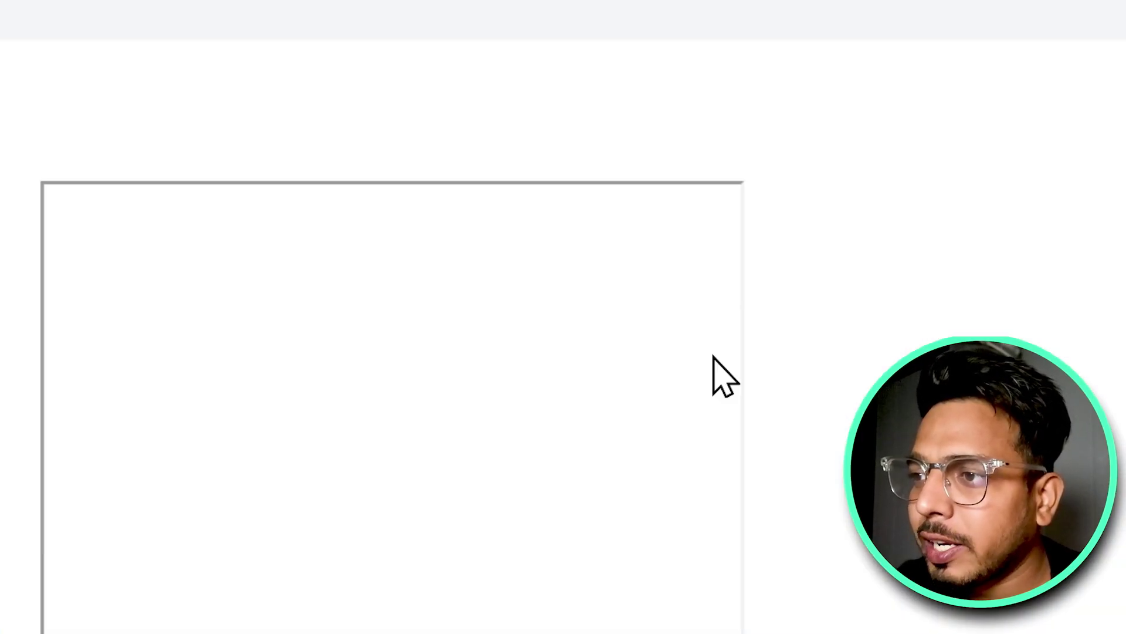
pyautogui.scroll(5, 722, 377)
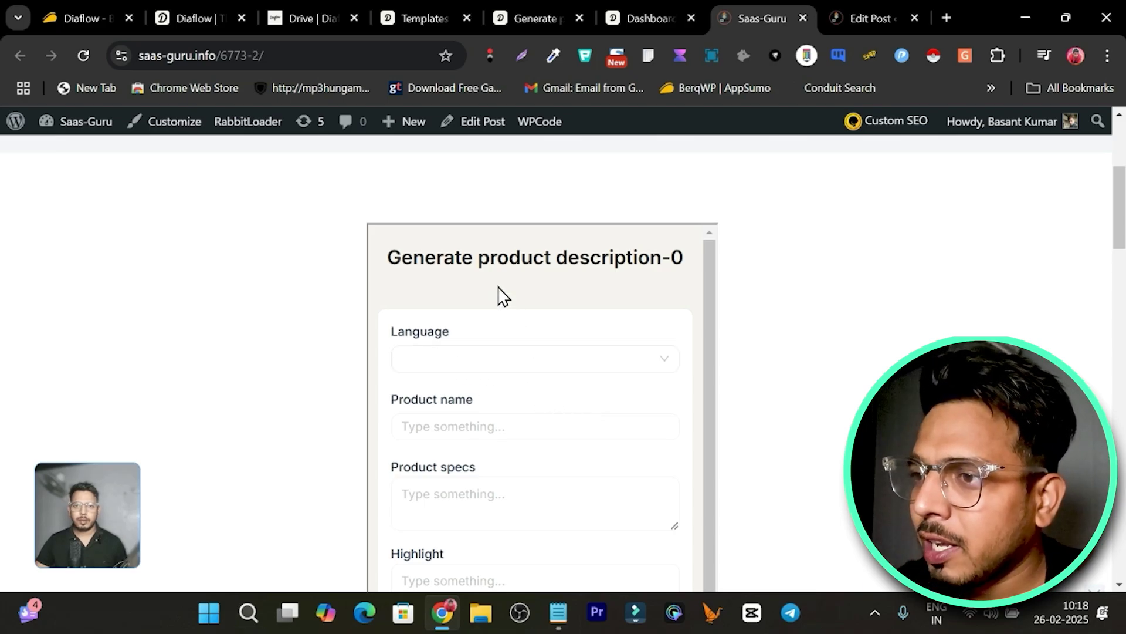
pyautogui.scroll(-2, 469, 276)
pyautogui.scroll(2, 495, 287)
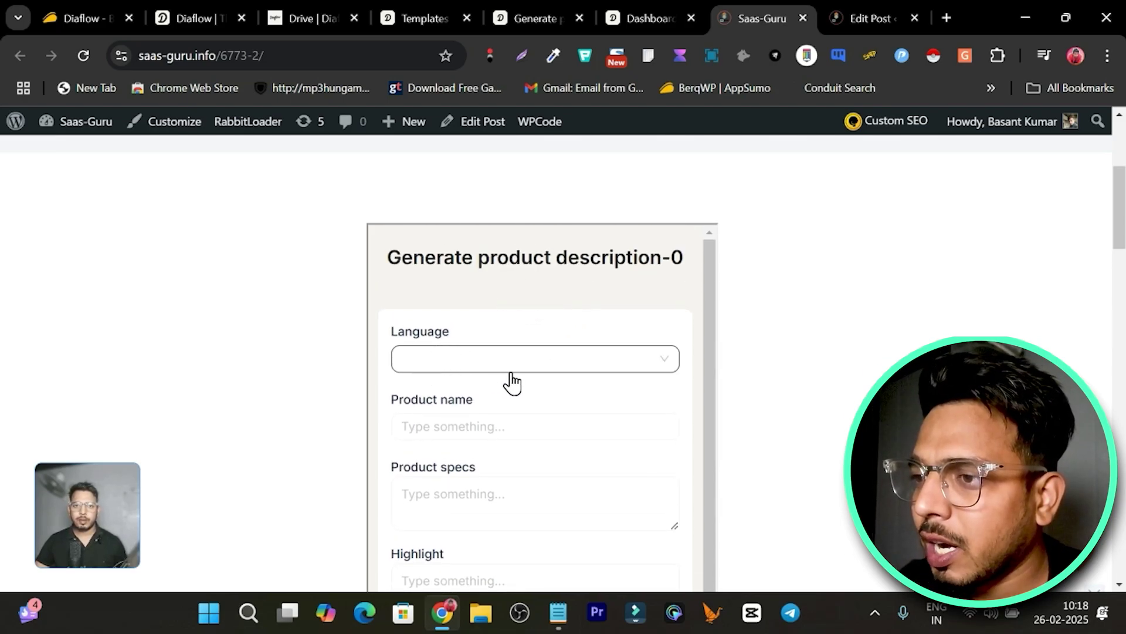
pyautogui.scroll(-3, 457, 352)
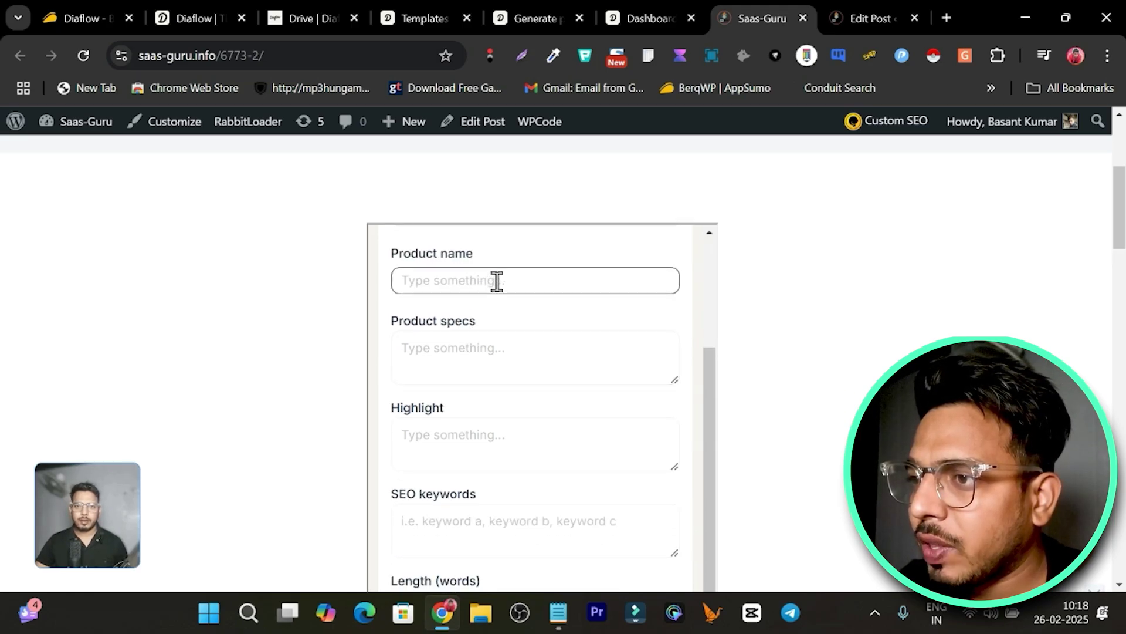
pyautogui.scroll(-3, 499, 387)
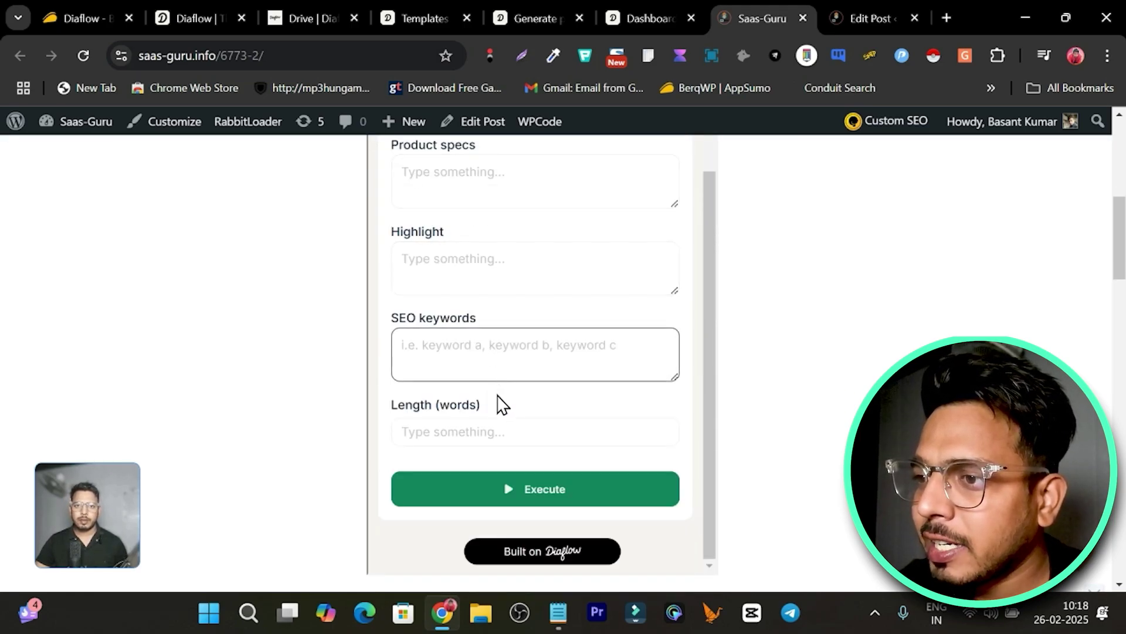
pyautogui.scroll(-2, 551, 461)
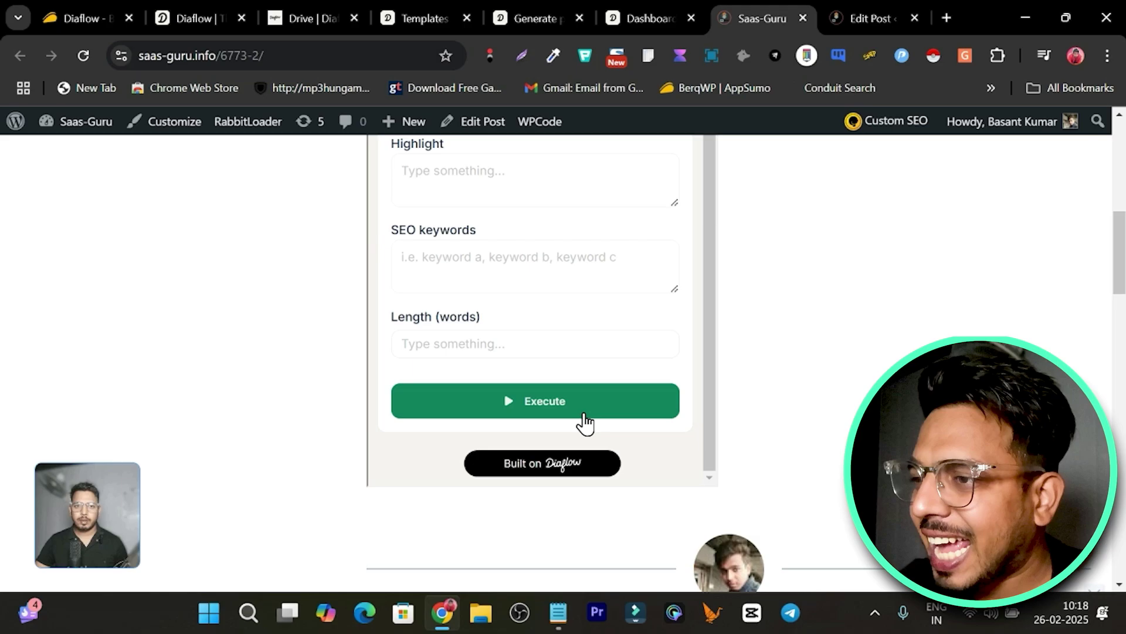
pyautogui.scroll(5, 724, 422)
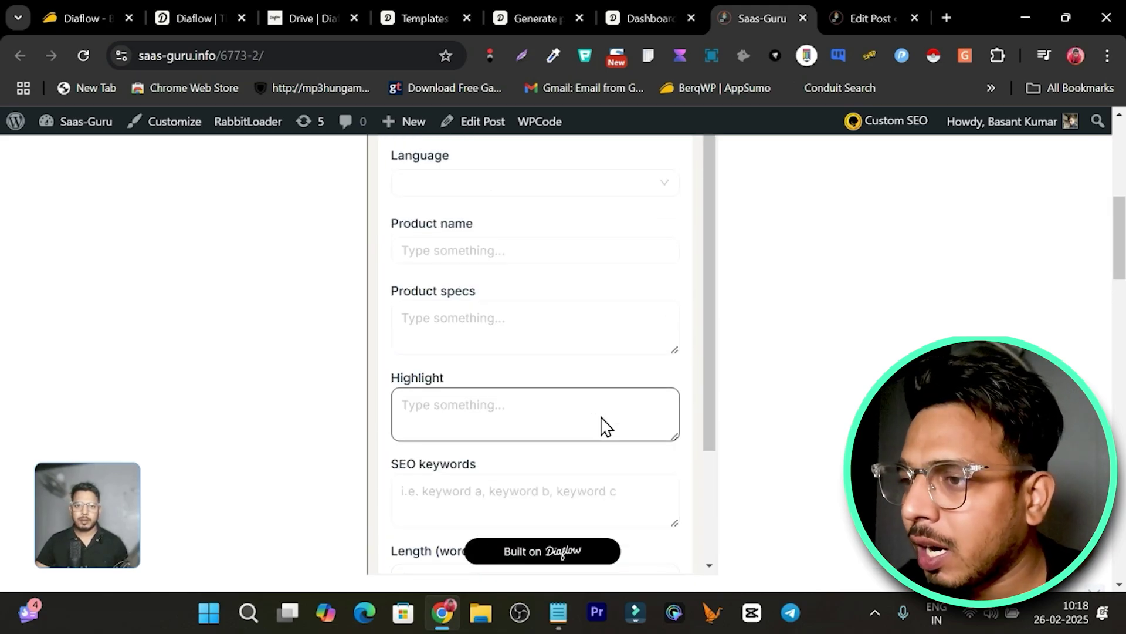
pyautogui.scroll(4, 603, 297)
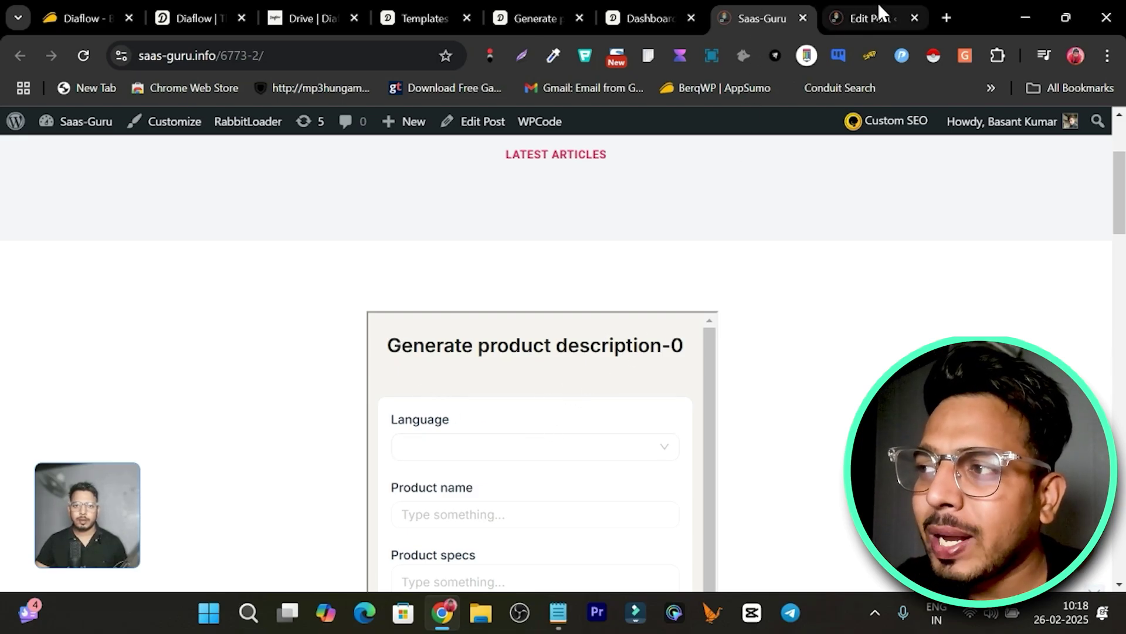
pyautogui.click(649, 16)
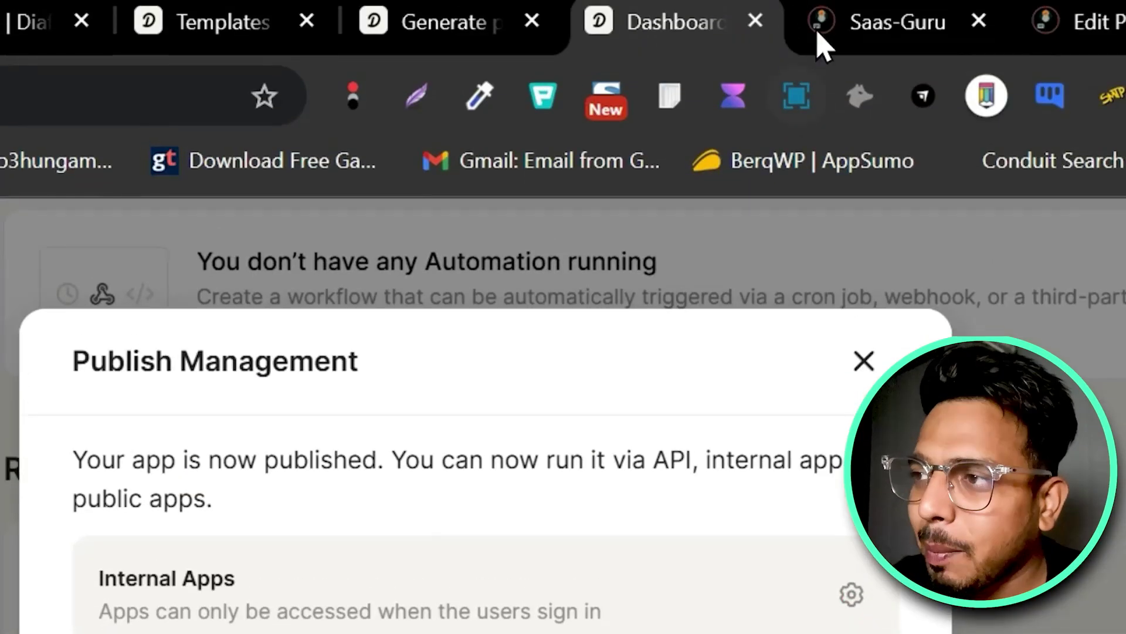
# - Open the appearance settings for the Generate product description-0 public app
pyautogui.click(820, 35)
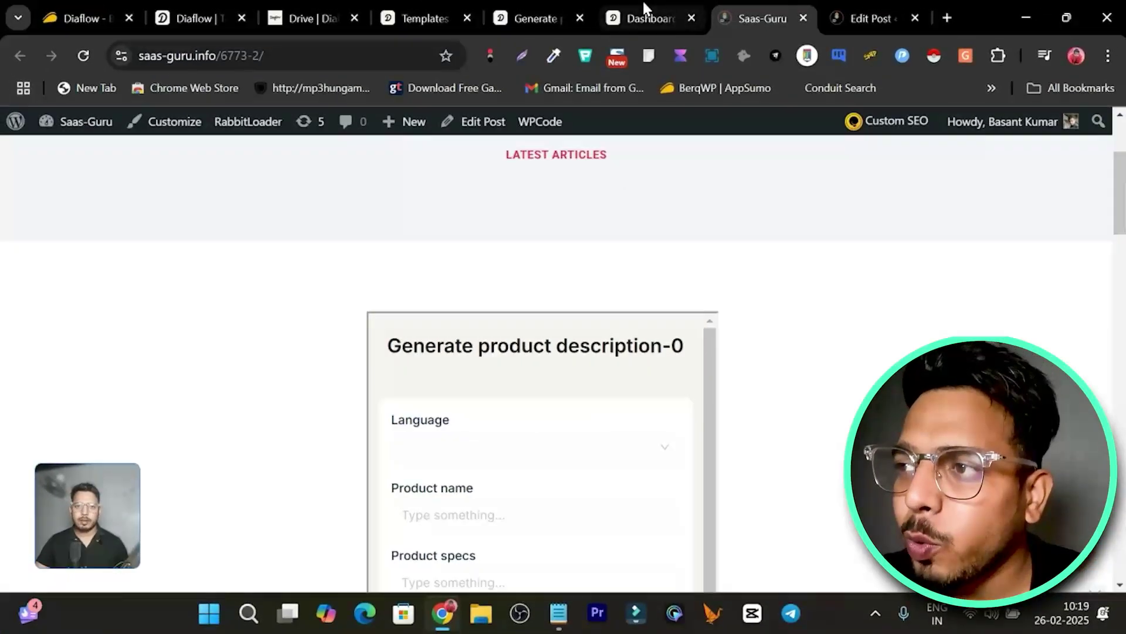
pyautogui.click(643, 13)
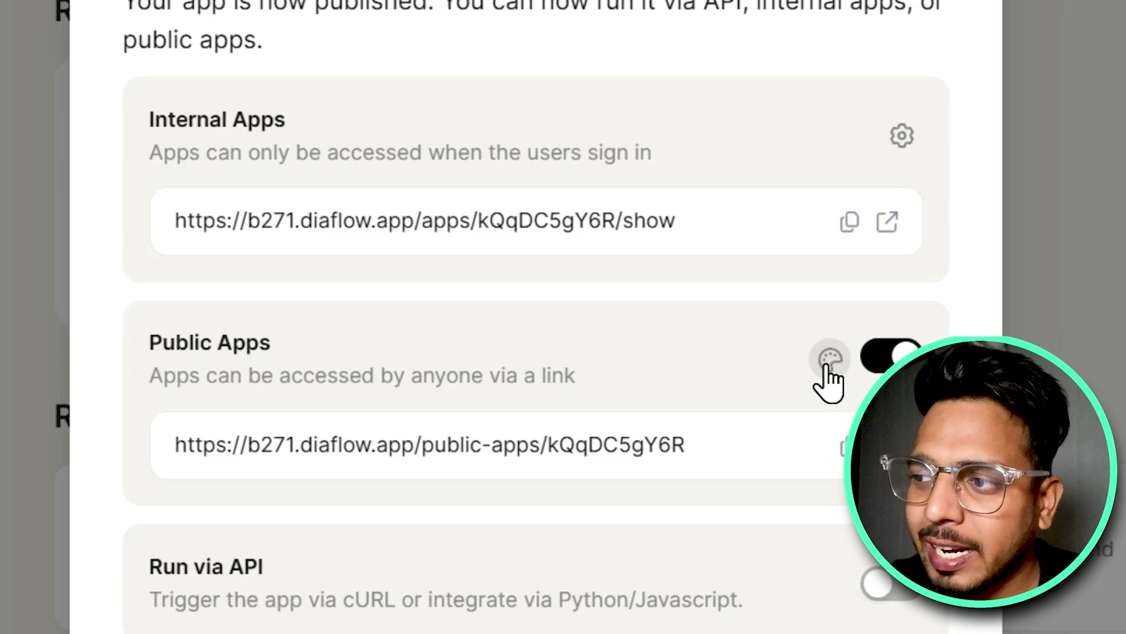
pyautogui.click(826, 366)
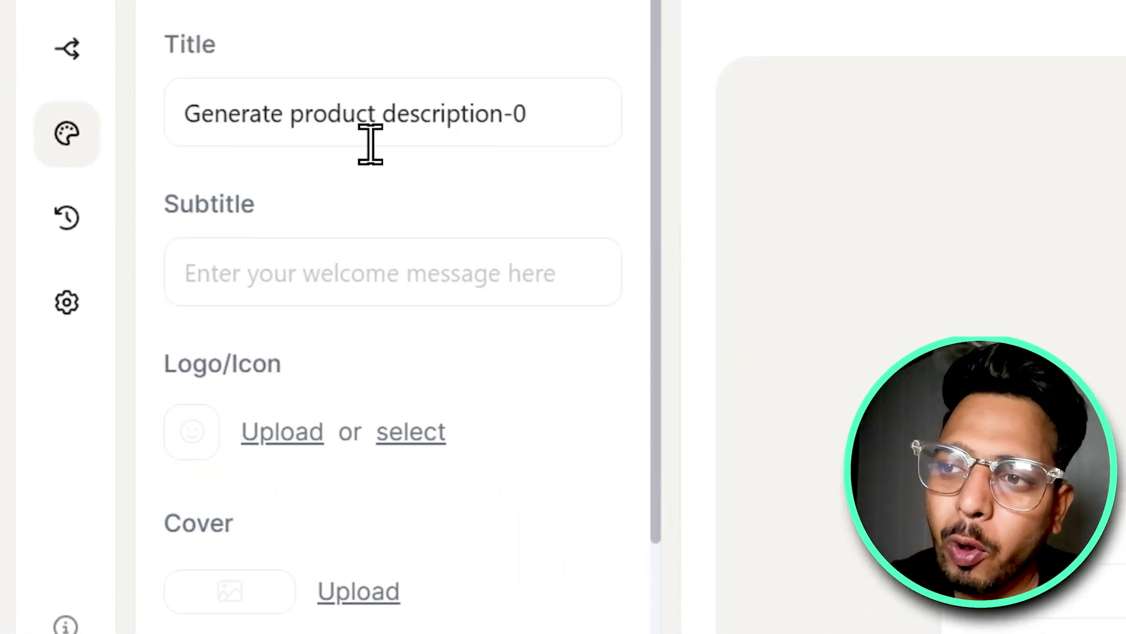
pyautogui.click(286, 115)
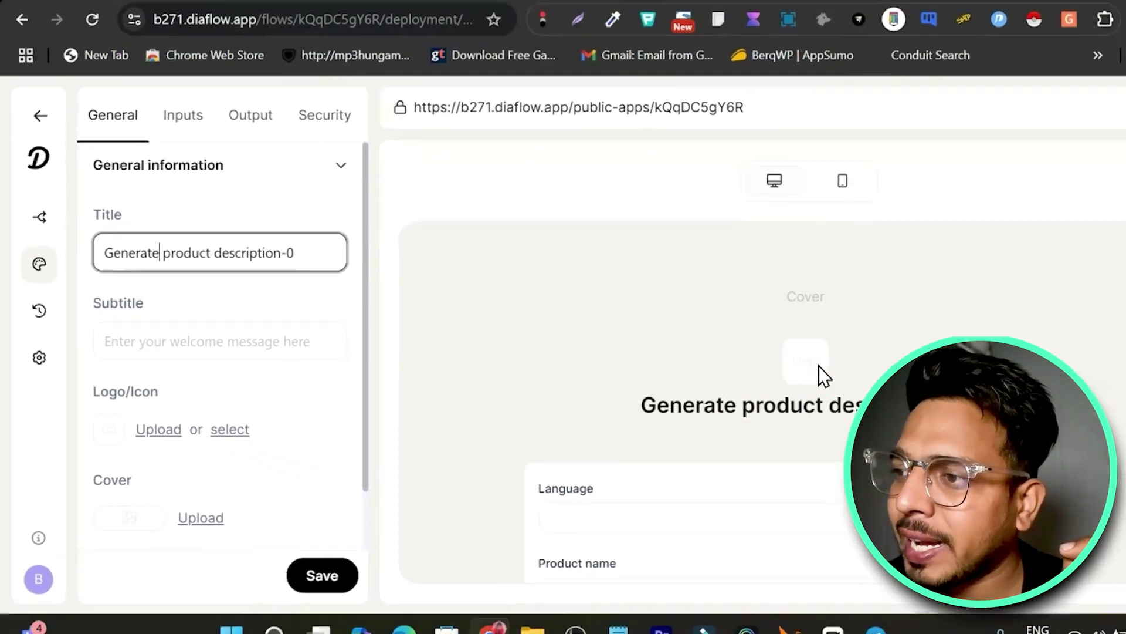
# - Set the app's Background Color under Color and Style to the cream swatch
pyautogui.scroll(-1, 147, 444)
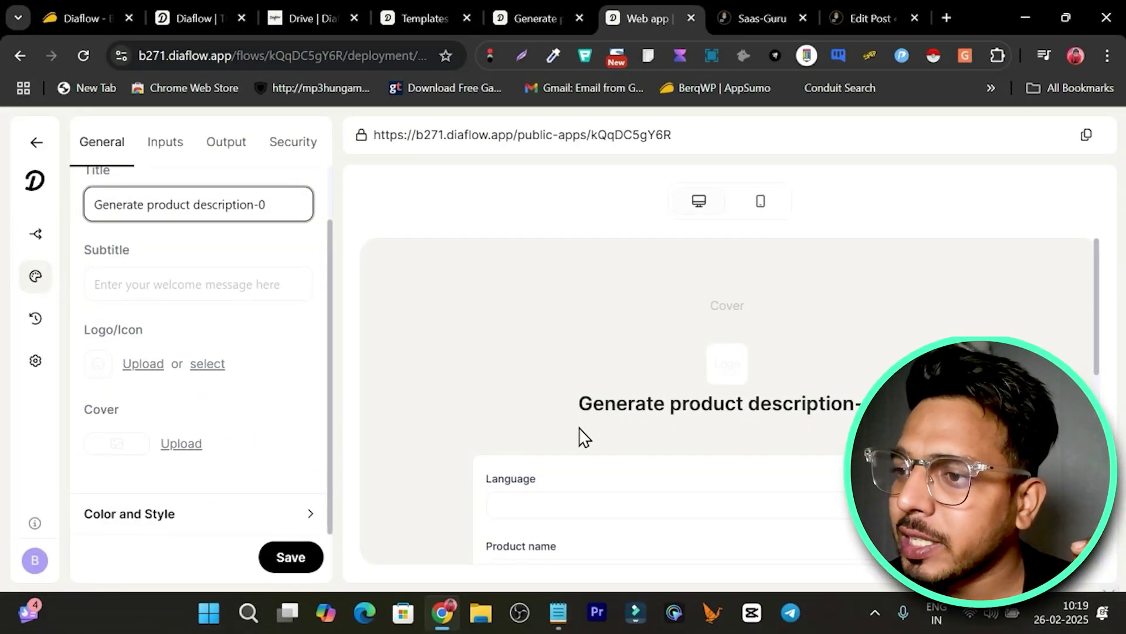
pyautogui.click(209, 516)
pyautogui.scroll(-5, 203, 470)
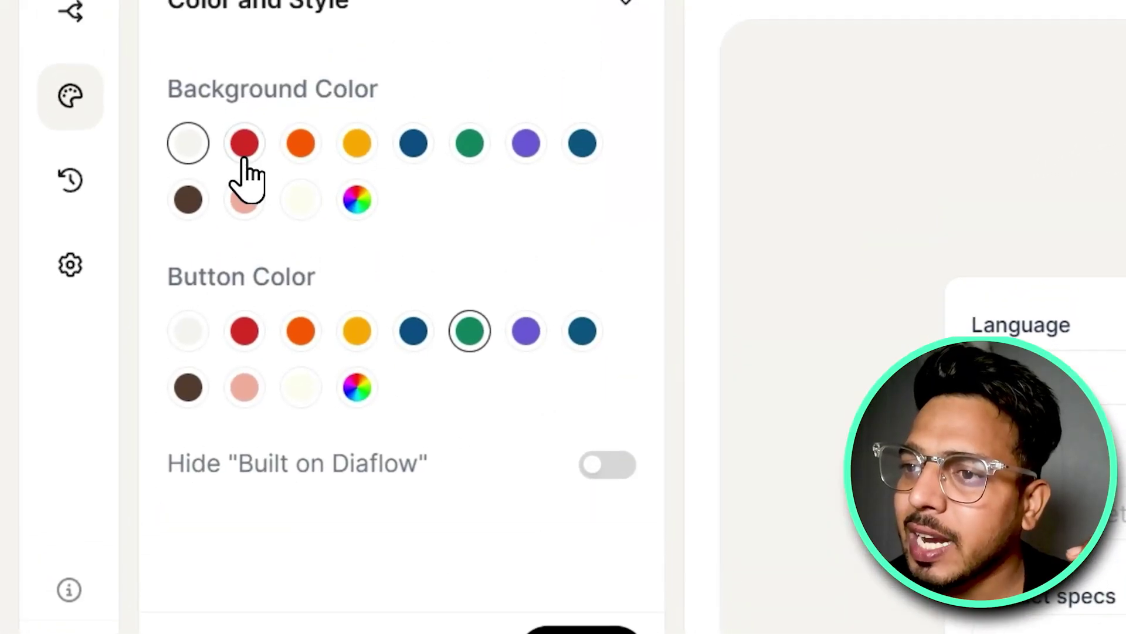
pyautogui.click(244, 148)
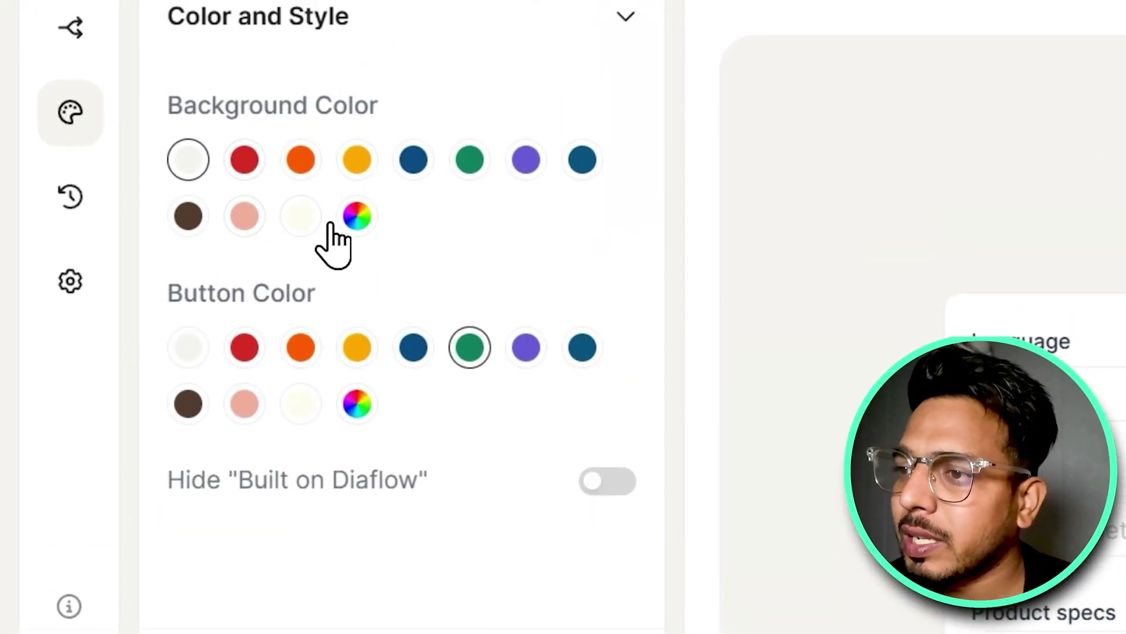
pyautogui.click(245, 218)
pyautogui.click(301, 218)
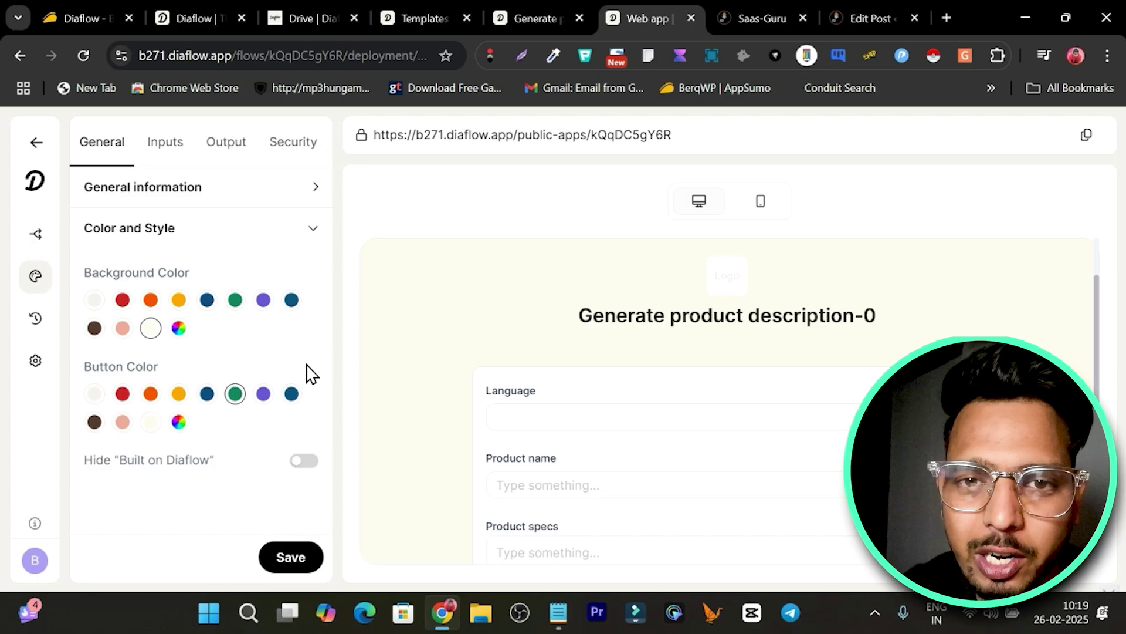
# - Browse Diaflow's docs, templates page and AppSumo plans, then return to the live WordPress post
pyautogui.click(297, 8)
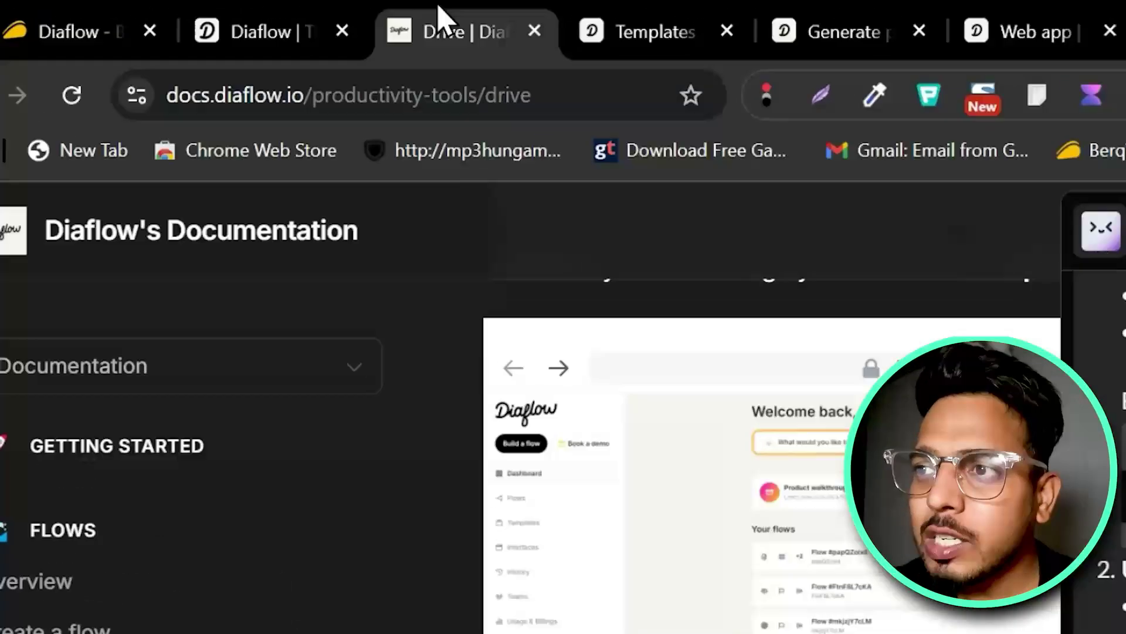
pyautogui.click(419, 14)
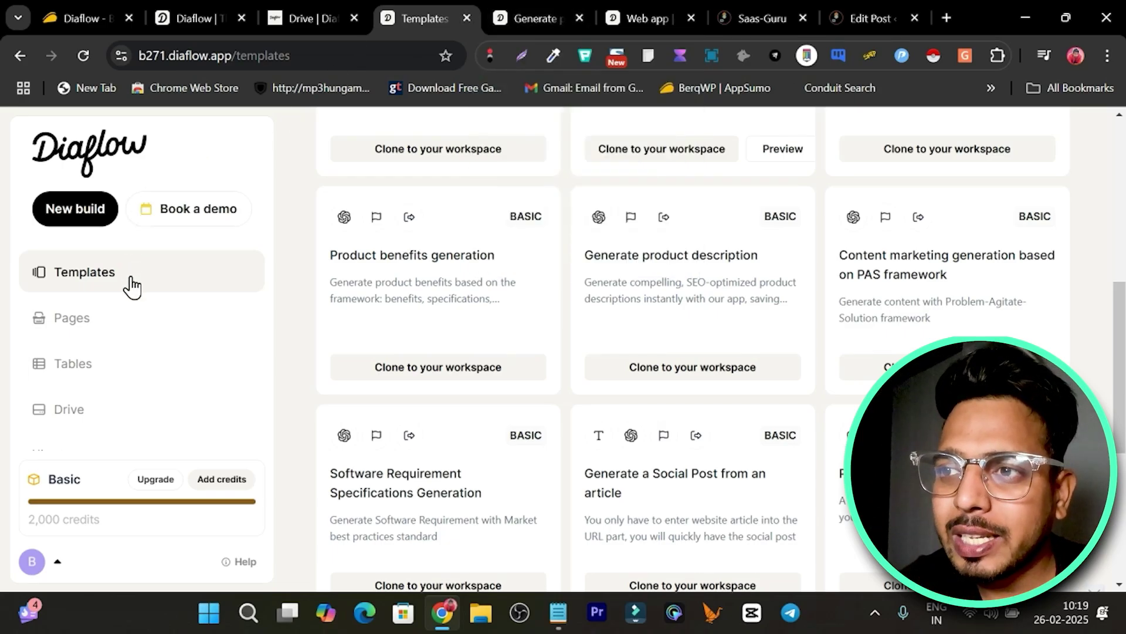
pyautogui.click(65, 8)
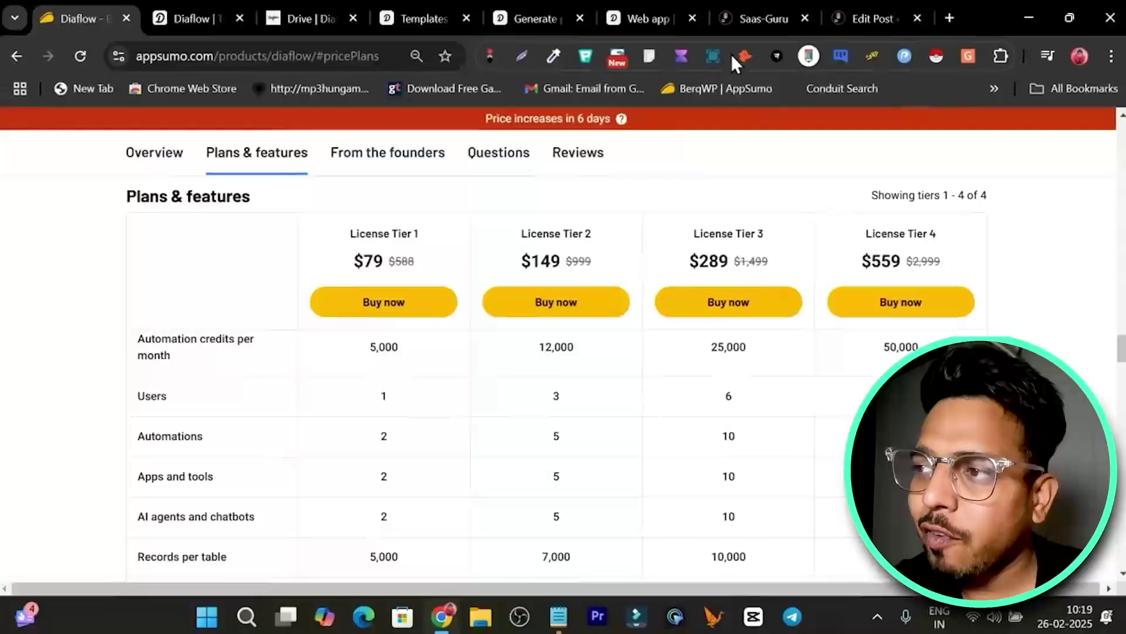
pyautogui.click(755, 19)
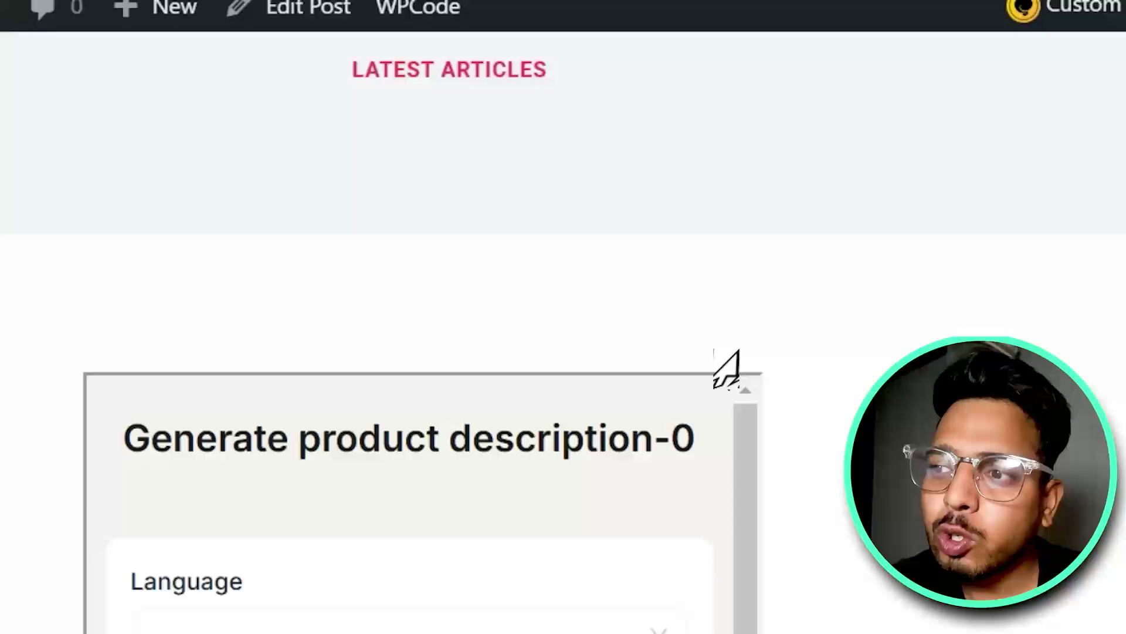
# - Scroll to the embedded form on the live post, then bring up Diaflow's template gallery
pyautogui.scroll(-5, 727, 368)
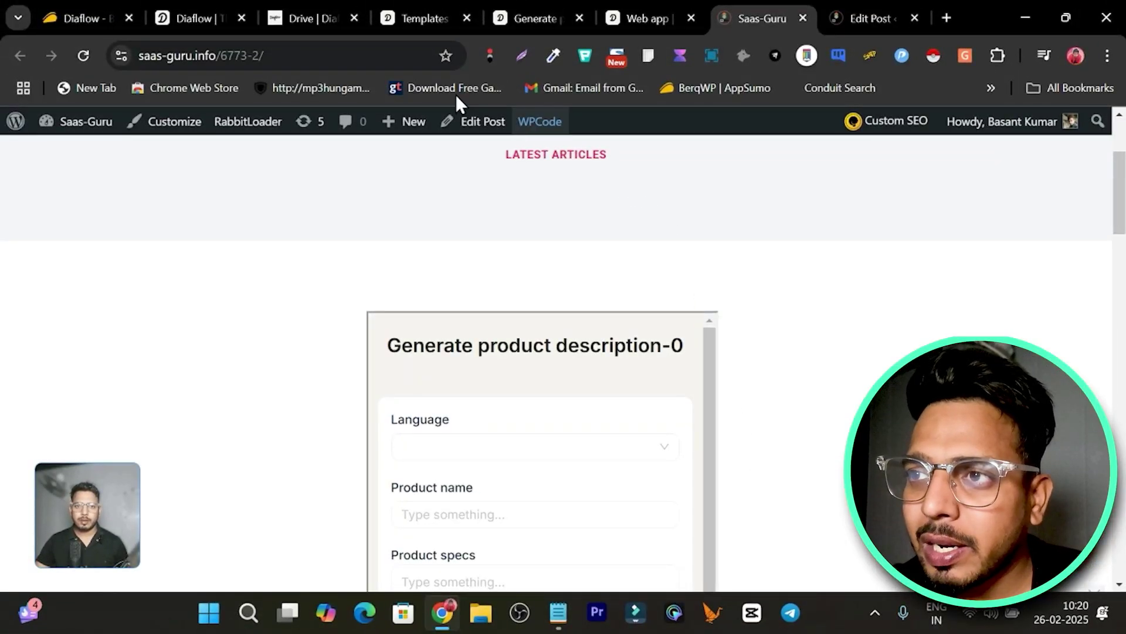
pyautogui.click(378, 11)
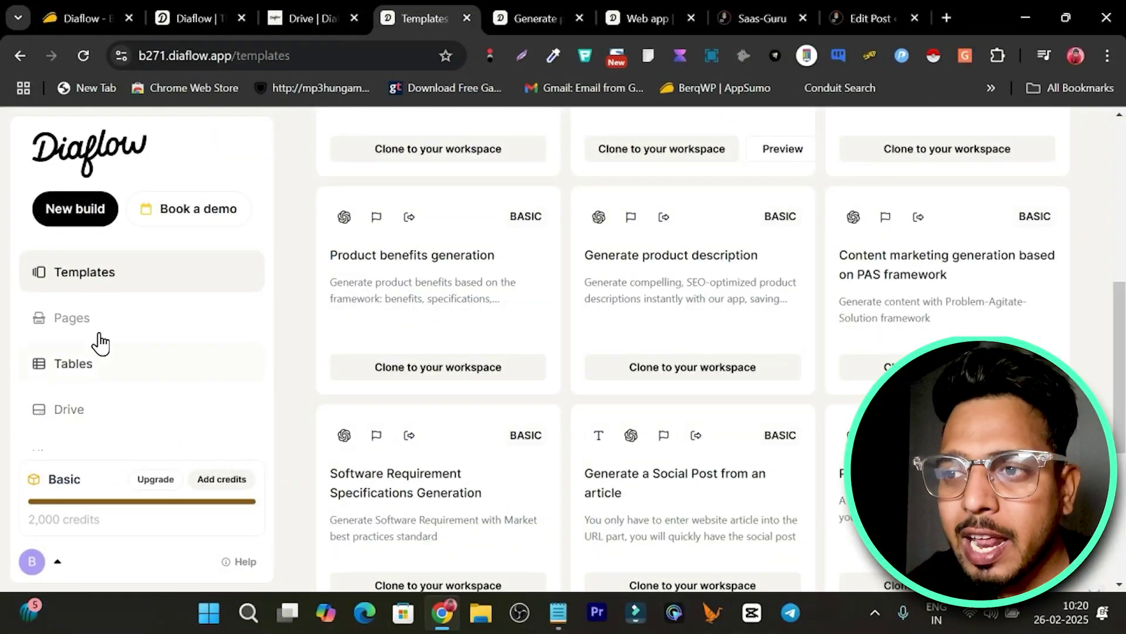
# - Open the Apps section from the Diaflow sidebar to list the published apps
pyautogui.scroll(3, 114, 335)
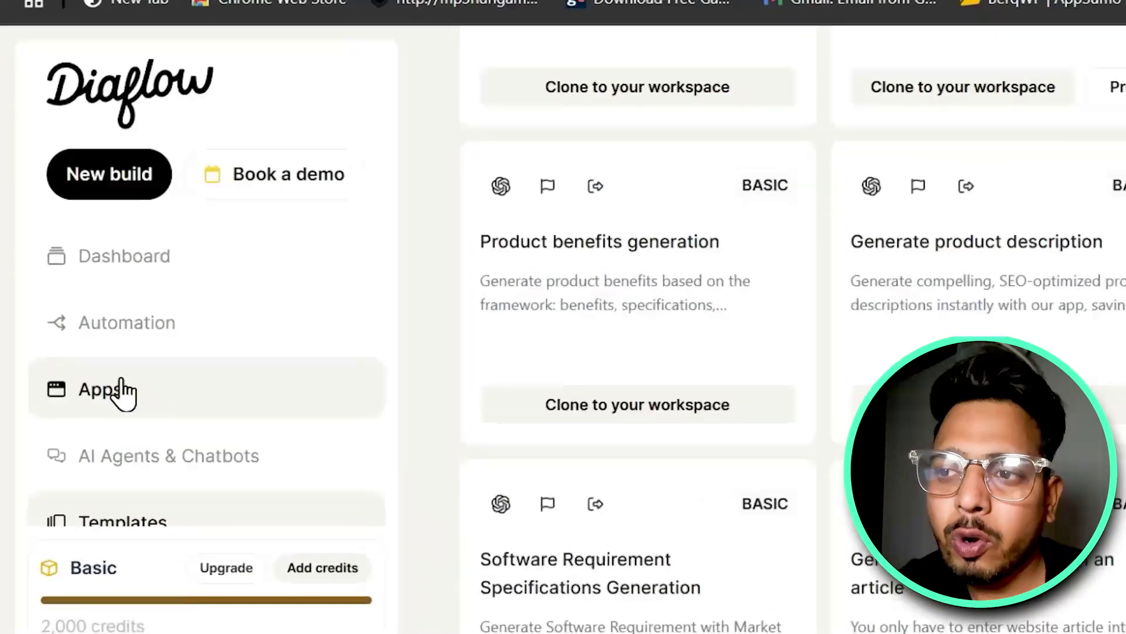
pyautogui.click(120, 384)
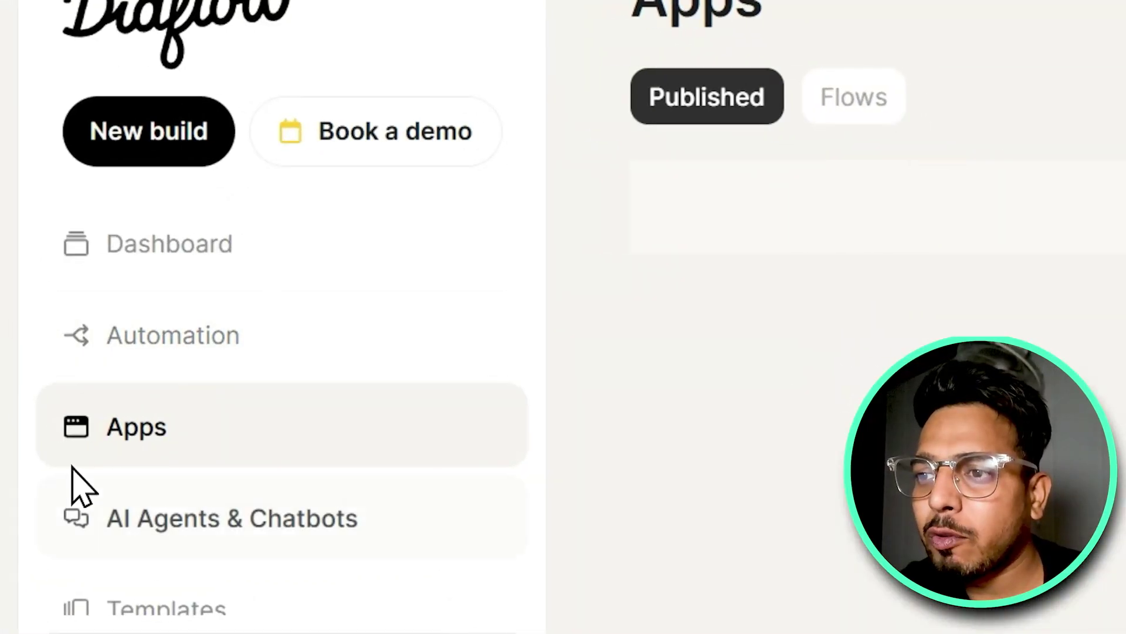